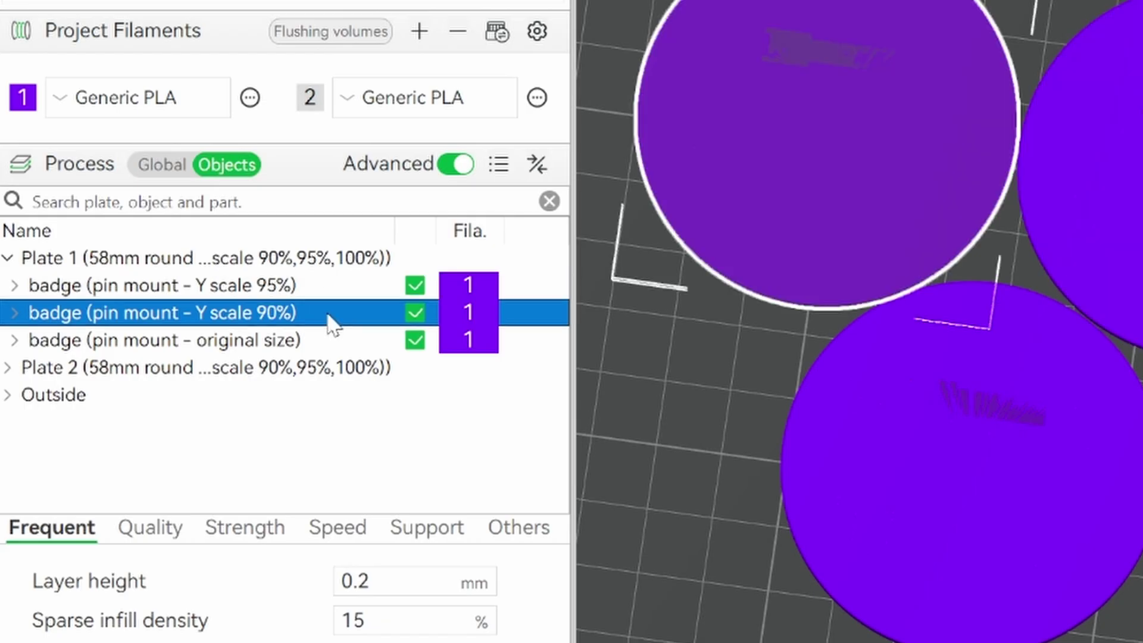
Select the original size, Y scale 90% and Y scale 95% badges on plate 1 one by one to compare the pin mount variants
click(326, 339)
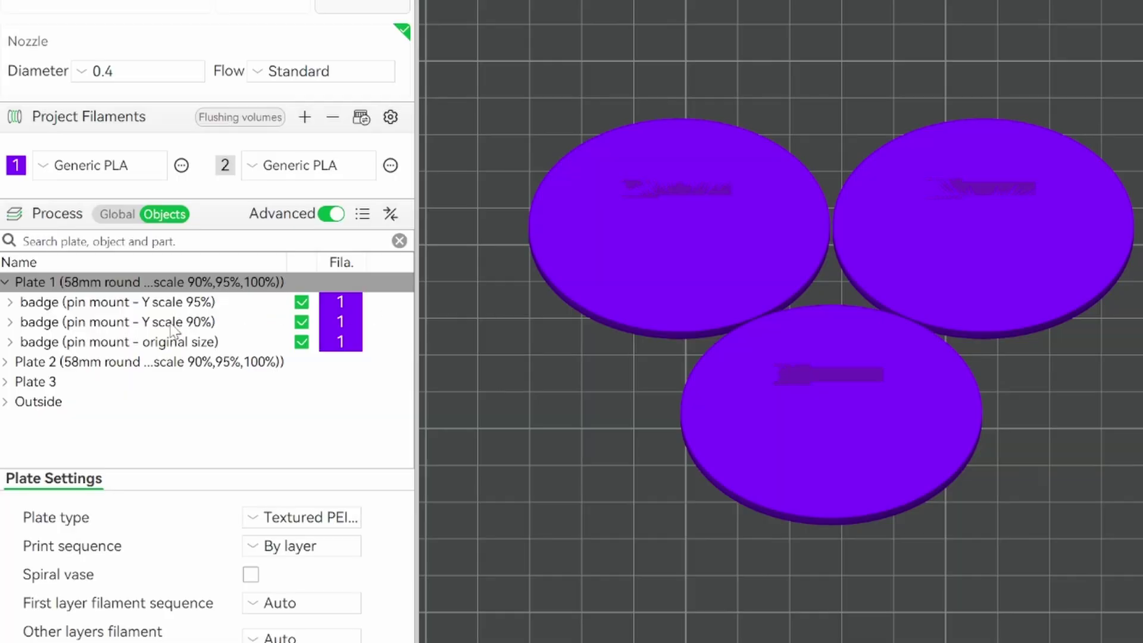
click(173, 322)
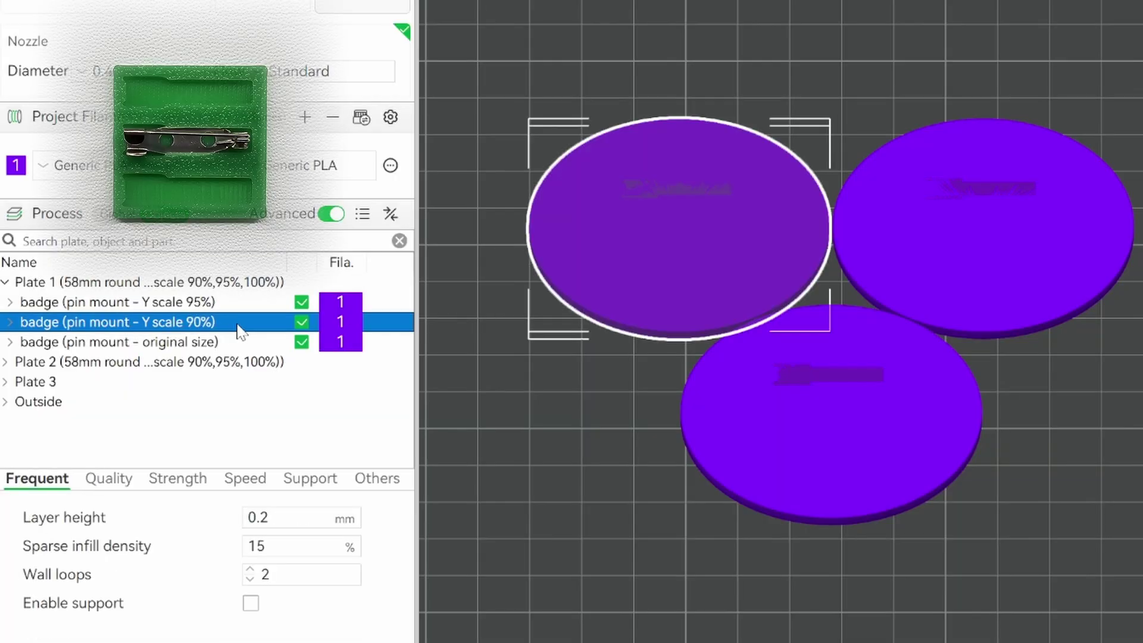
click(242, 303)
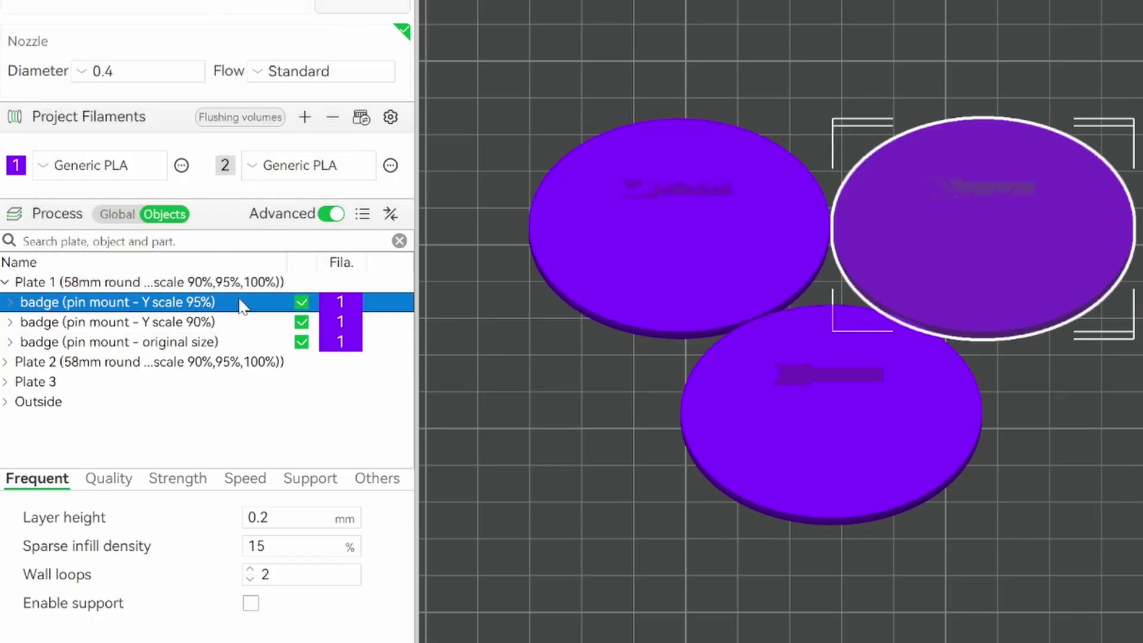
click(244, 341)
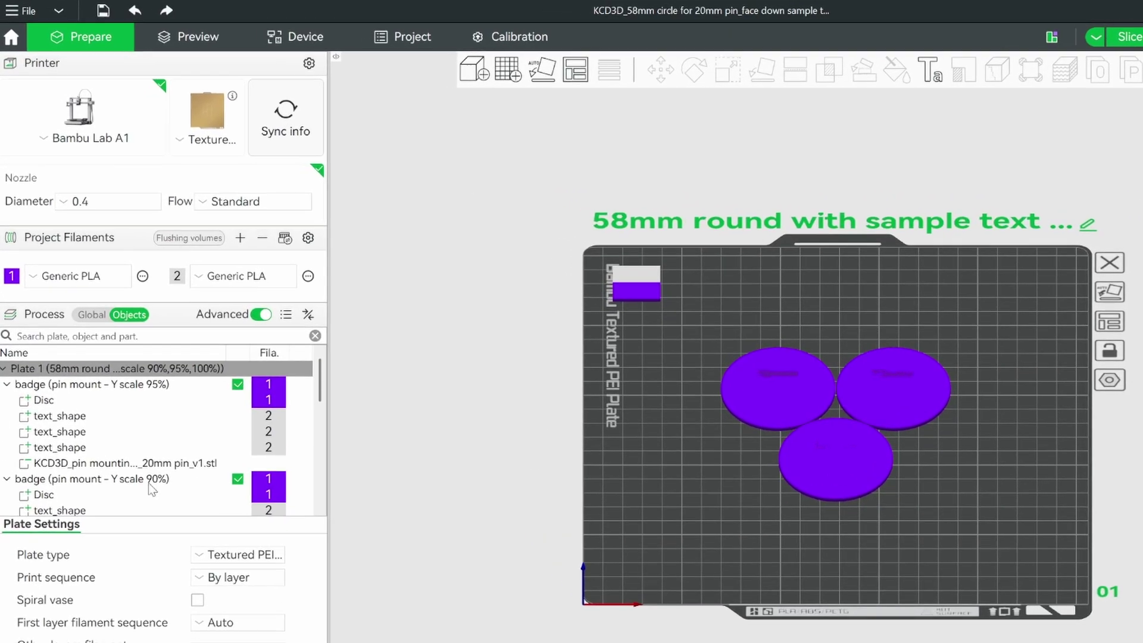
Copy the Y scale 90% badge with sample text from plate 1 onto a new third plate
click(164, 505)
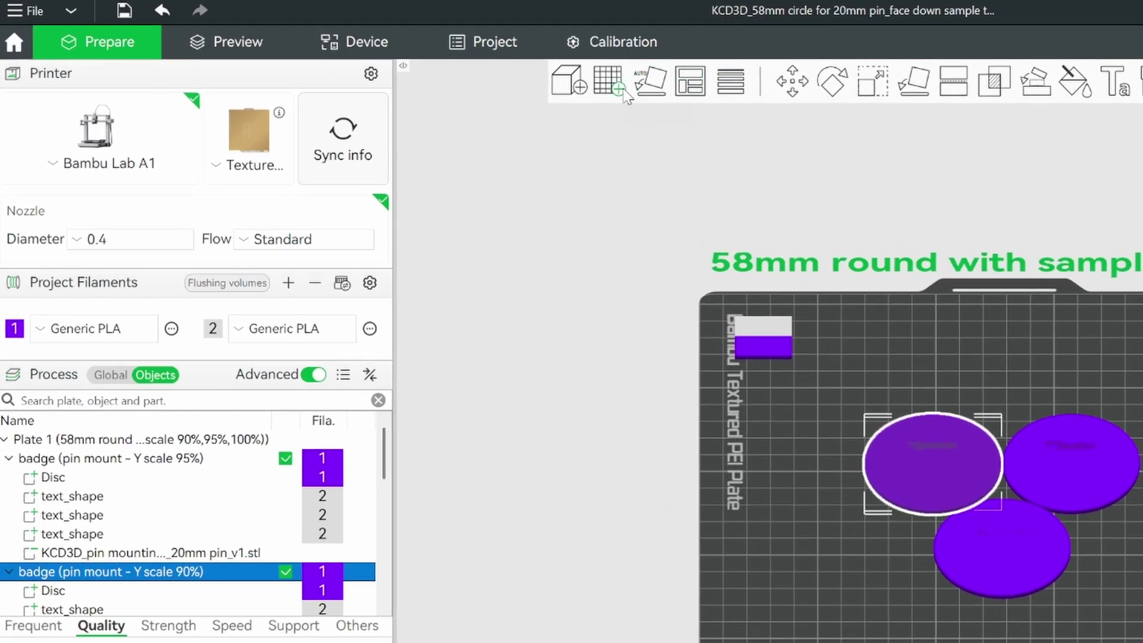
click(623, 89)
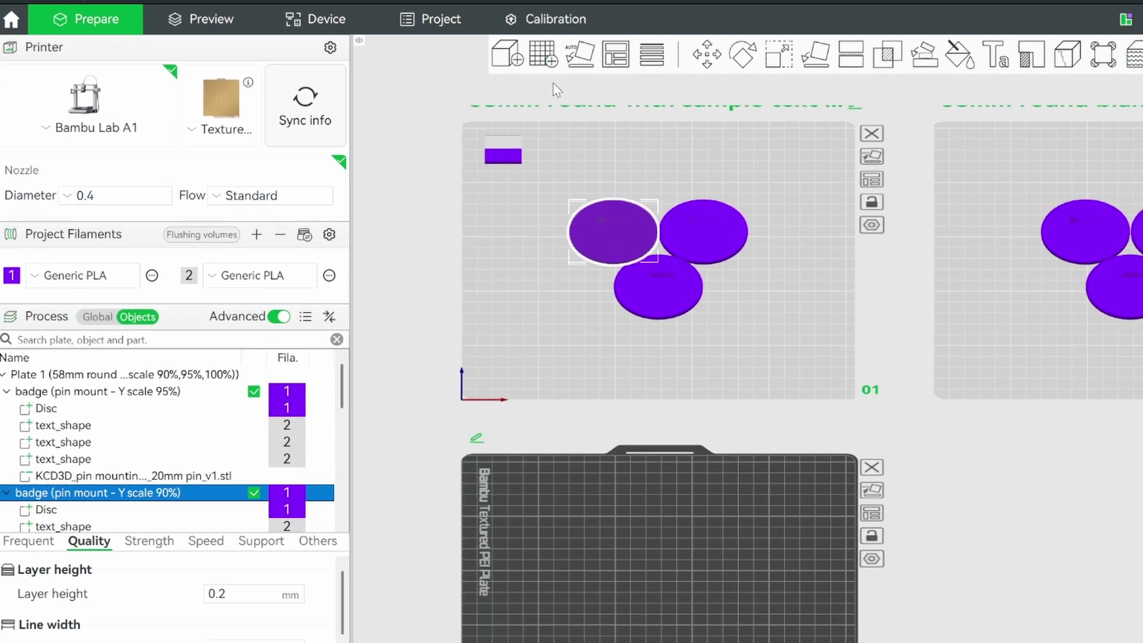
key(ctrl+v)
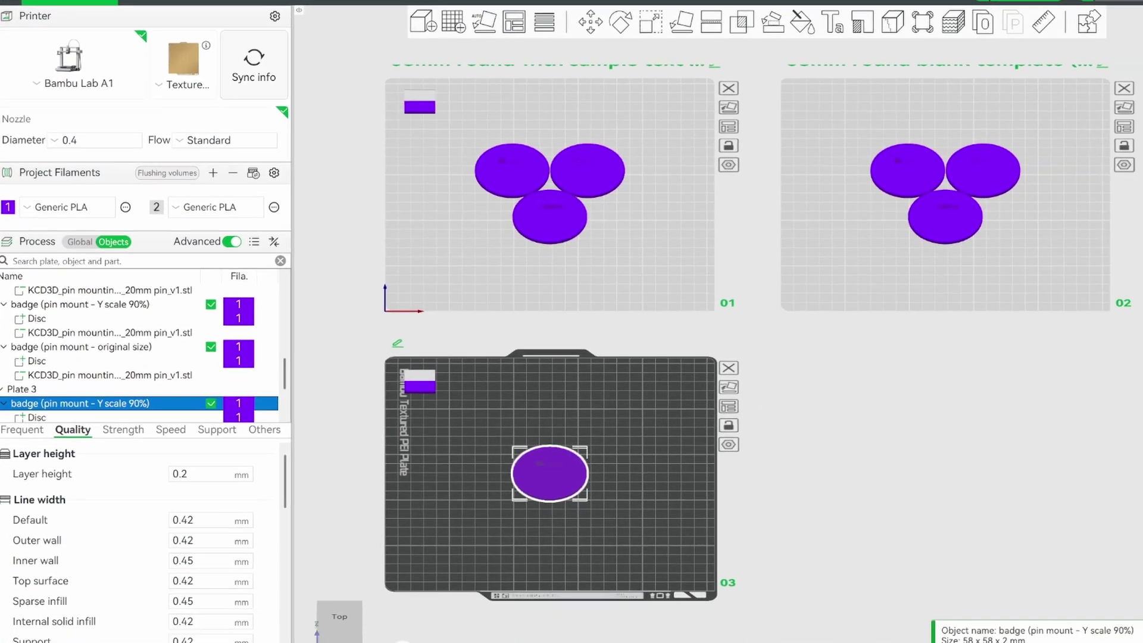
Rename the FOLLOW text part on the underside of the plate 3 badge as text1
click(385, 627)
scroll(443, 545, down, 5)
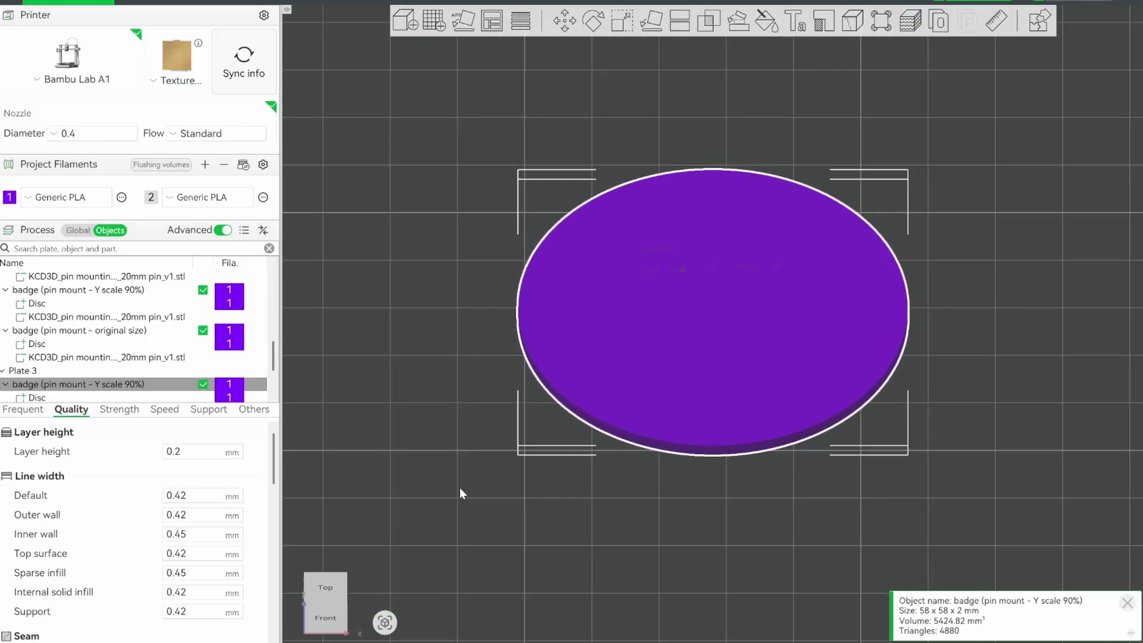
drag(342, 598, 476, 497)
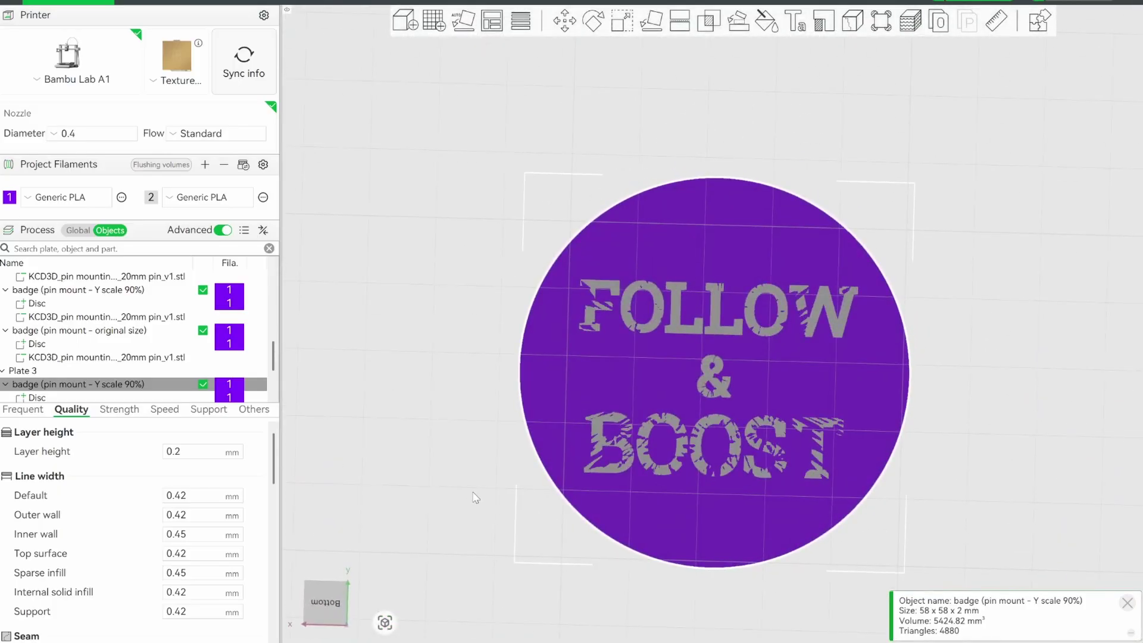
scroll(60, 334, down, 3)
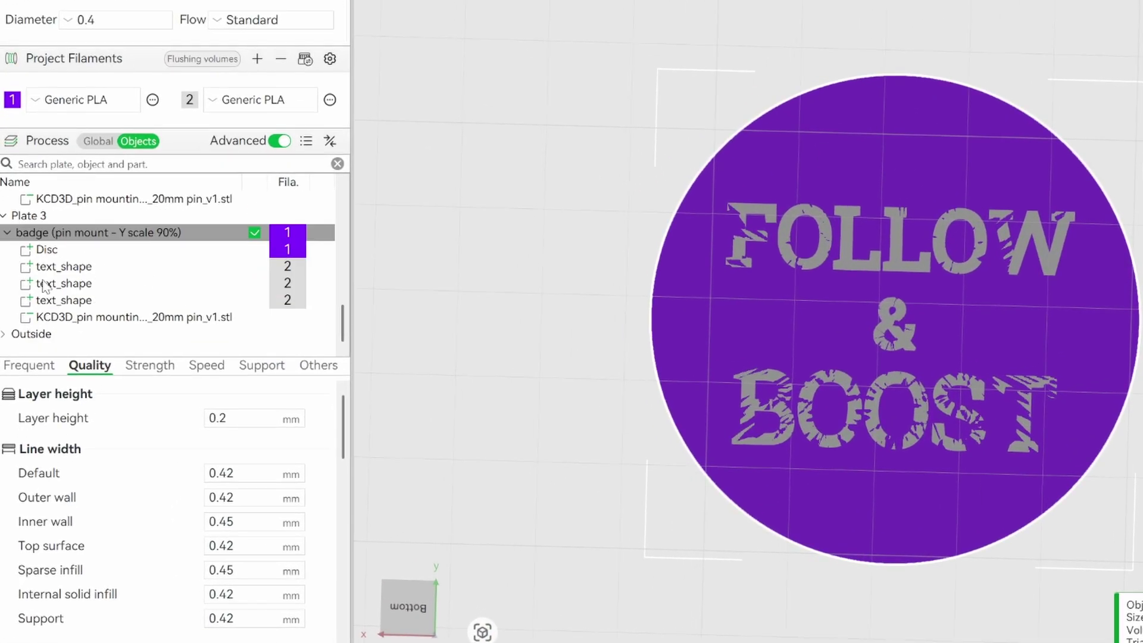
click(73, 267)
click(73, 284)
click(73, 301)
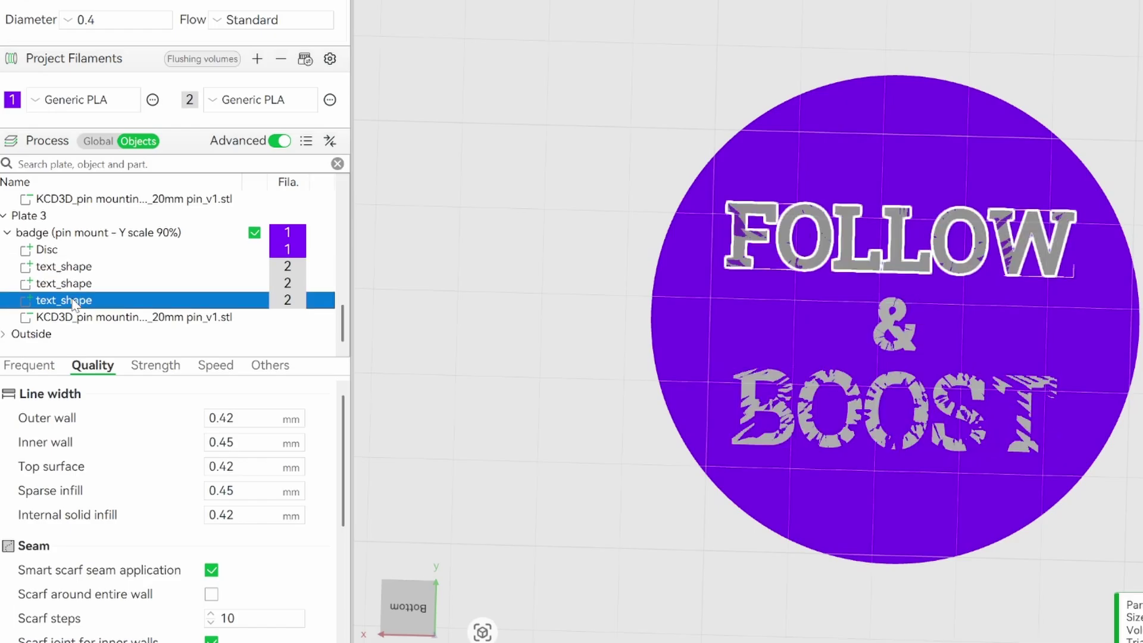
double_click(81, 301)
text(text1)
key(Return)
Rename the badge's "&" text part as text2 and its BOOST text part as text3
click(95, 286)
double_click(95, 285)
text(text2)
key(Return)
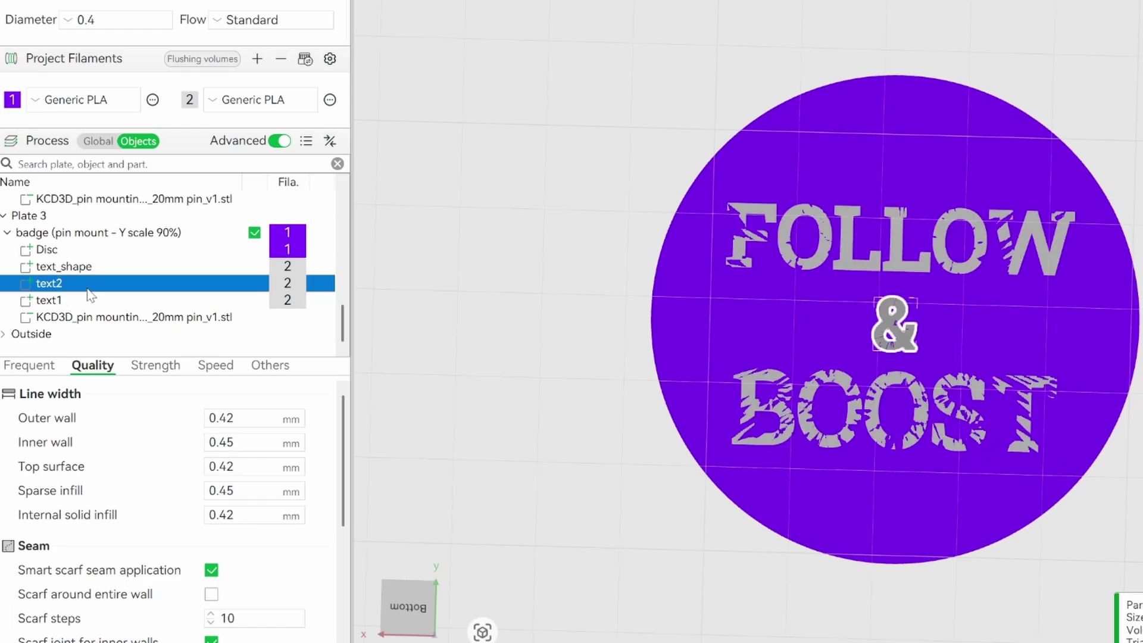
click(97, 267)
double_click(98, 268)
key(Return)
Reorder the badge's text parts so they are listed as text1, text2, text3
click(92, 296)
drag(91, 295, 90, 269)
click(80, 299)
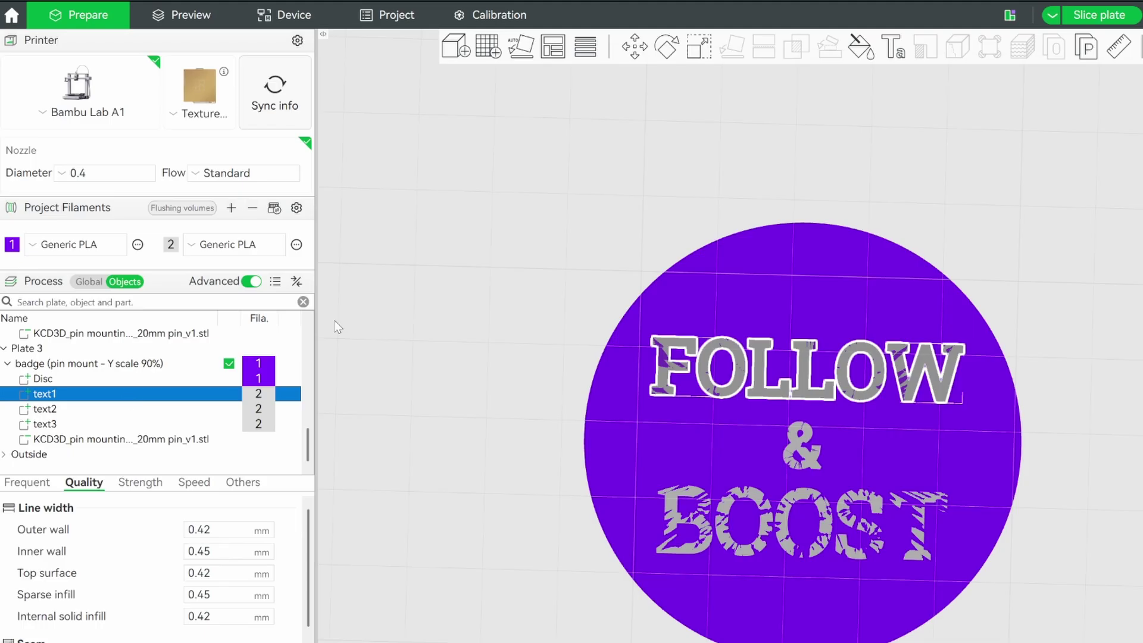
Change the wording of text1 to TRUST and of text2 to YOUR with the Text Shape tool
click(893, 47)
key(BackSpace)
text(TRUST)
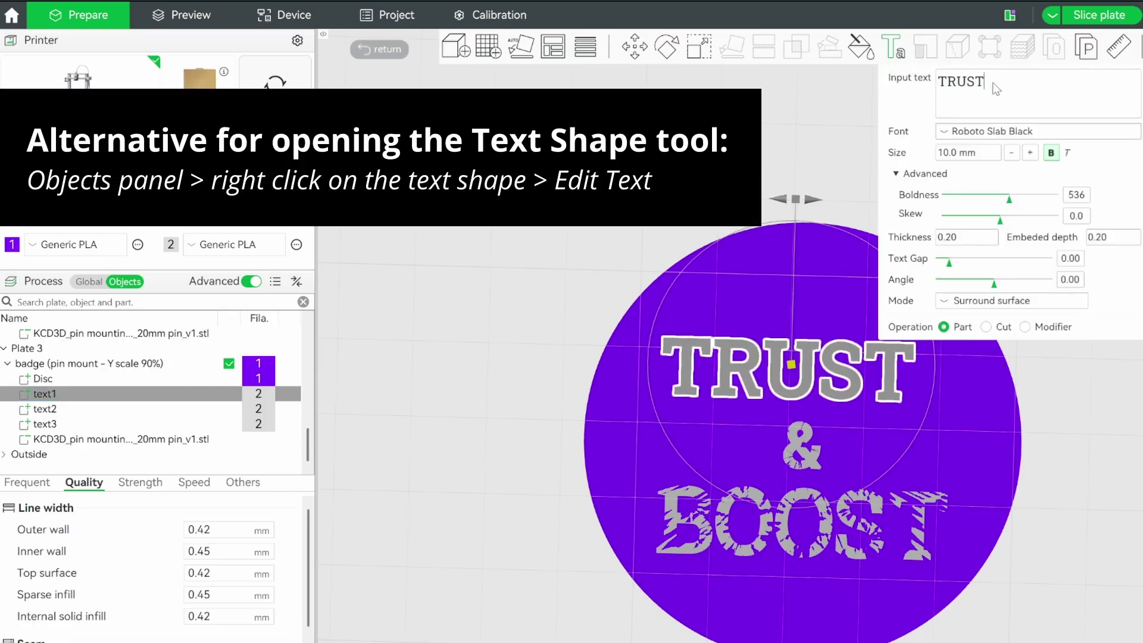
click(64, 409)
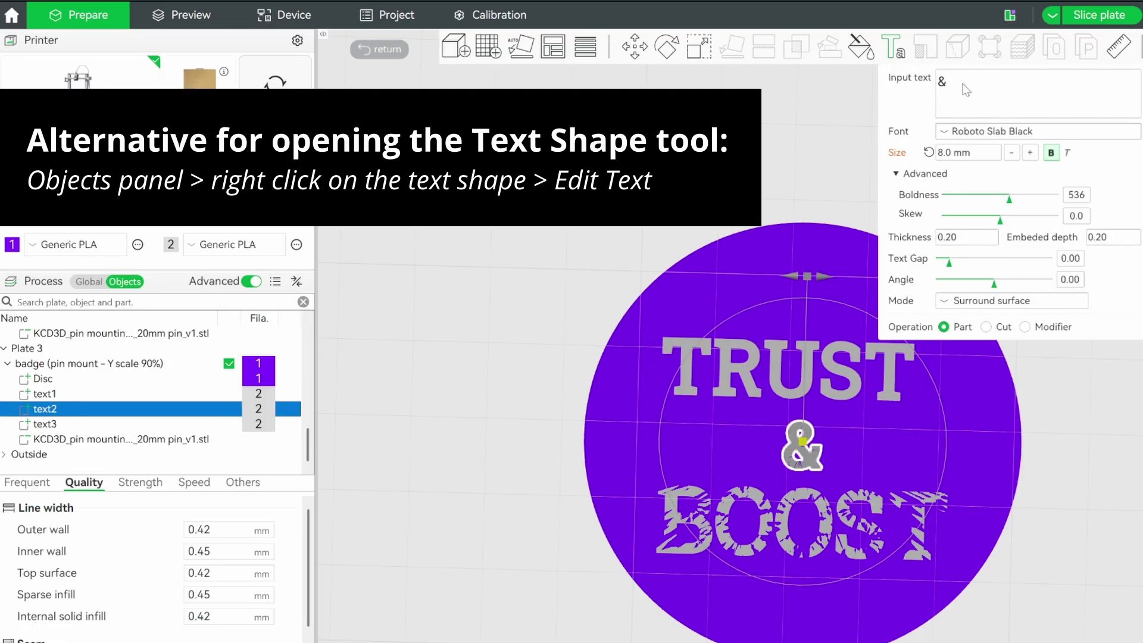
key(BackSpace)
text(YOUR)
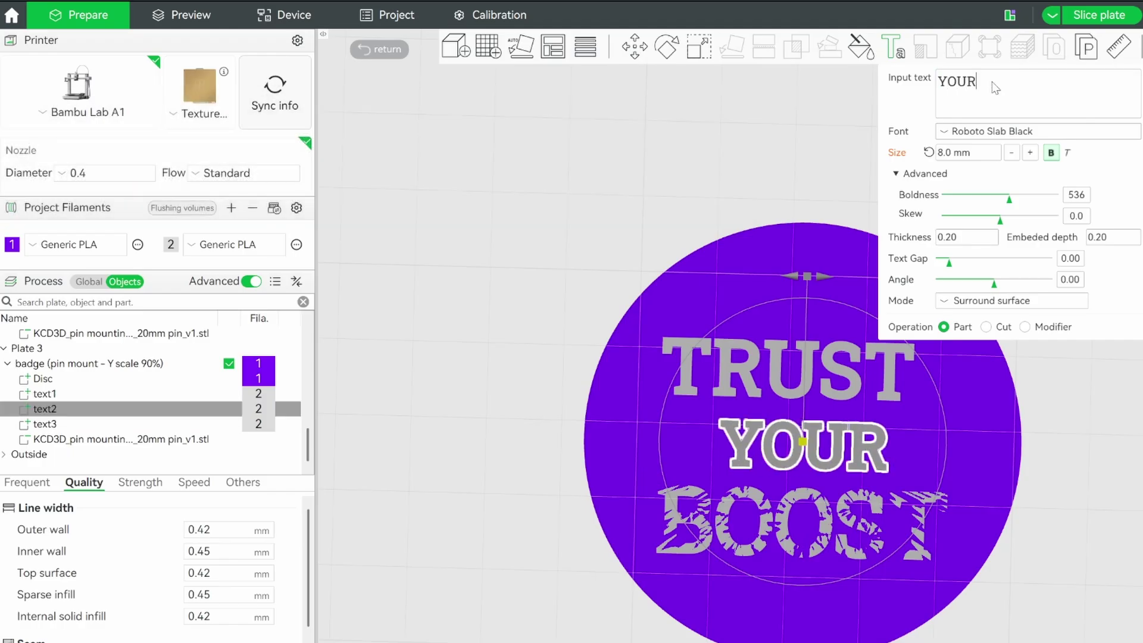
Change the wording of text3 to GUT and finish editing the text
click(59, 424)
click(998, 85)
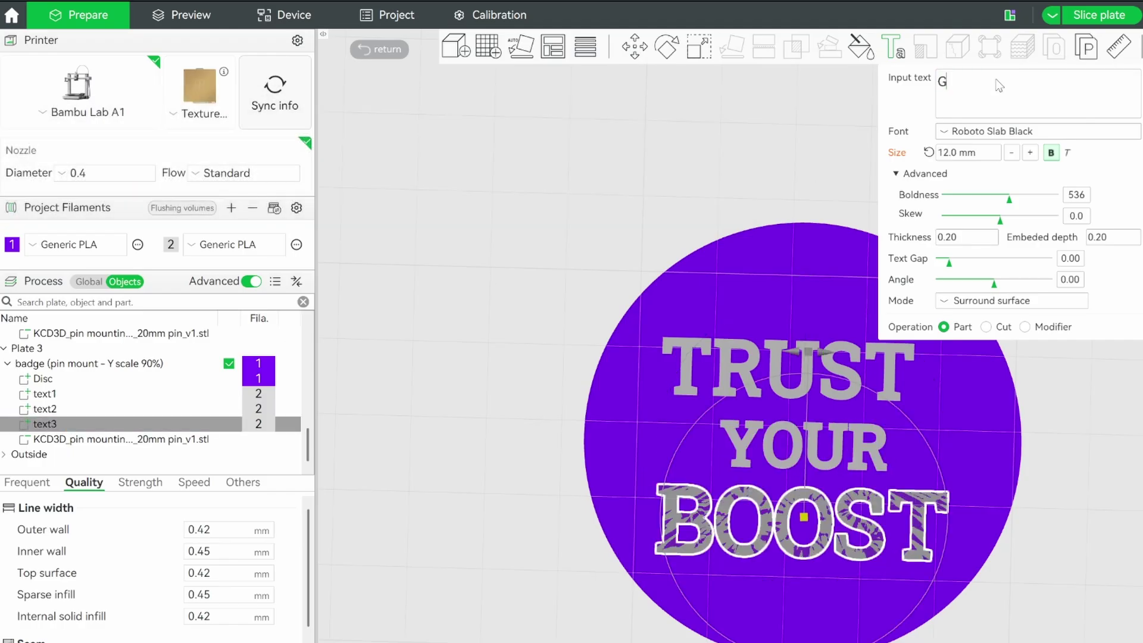
text(GUT)
click(899, 52)
click(1096, 303)
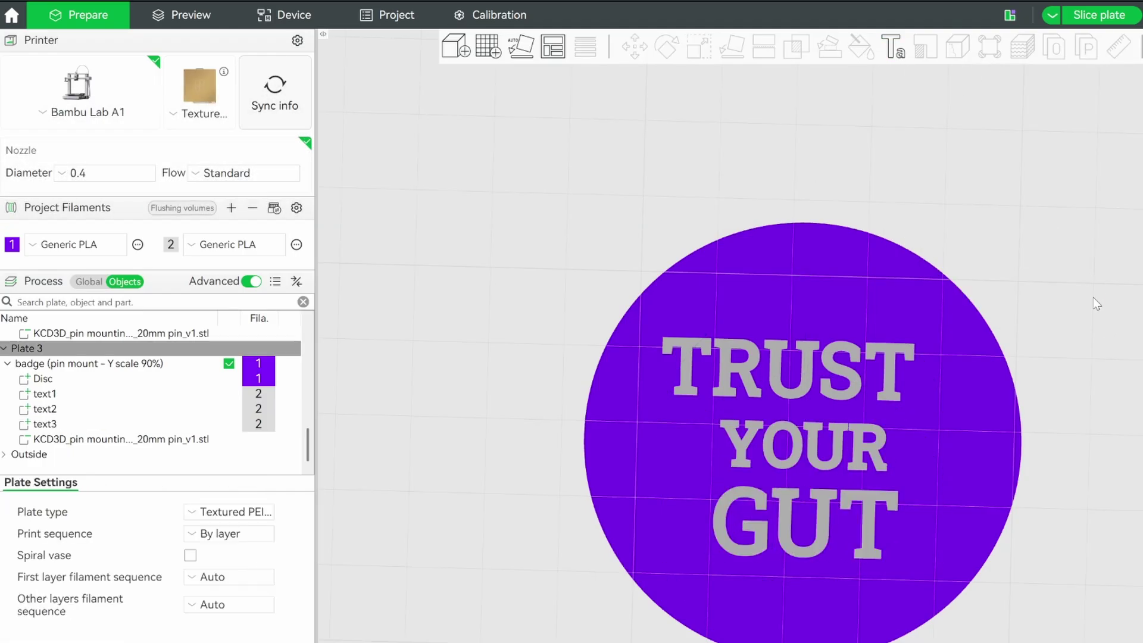
Align the three text parts and the disc to their left-right center along X
middle_drag(1118, 415, 921, 344)
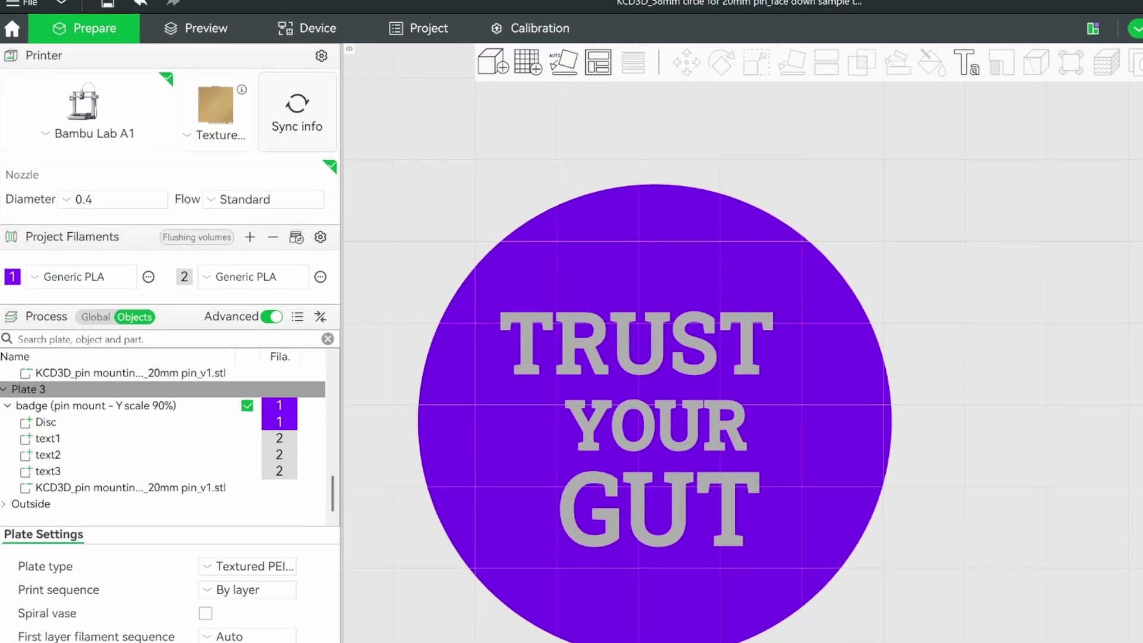
click(109, 451)
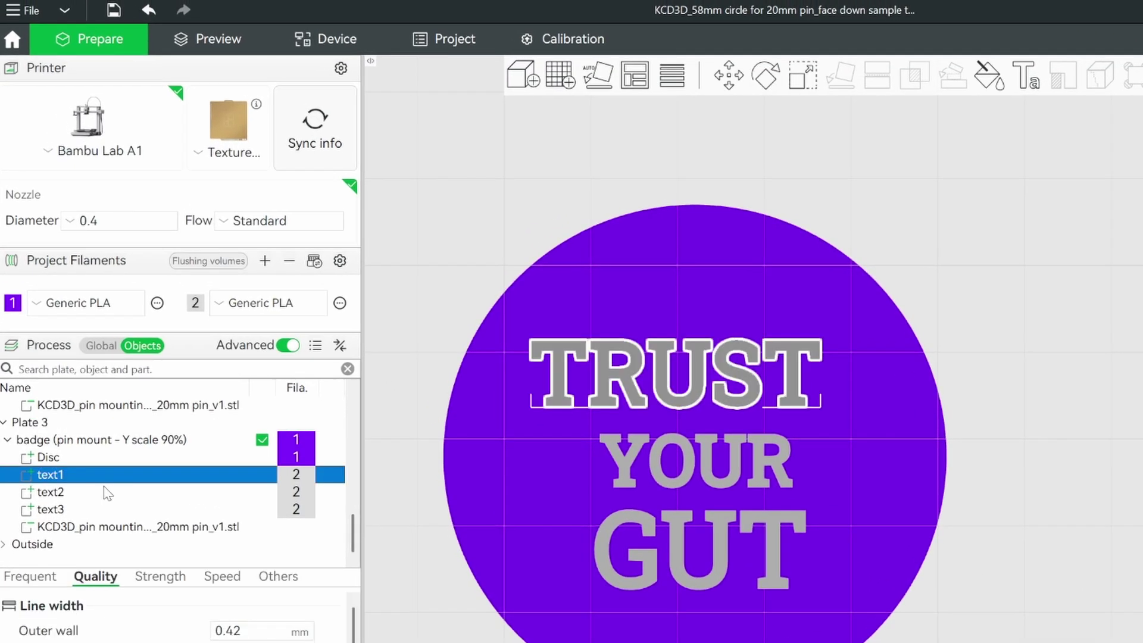
shift+click(103, 470)
shift+click(105, 510)
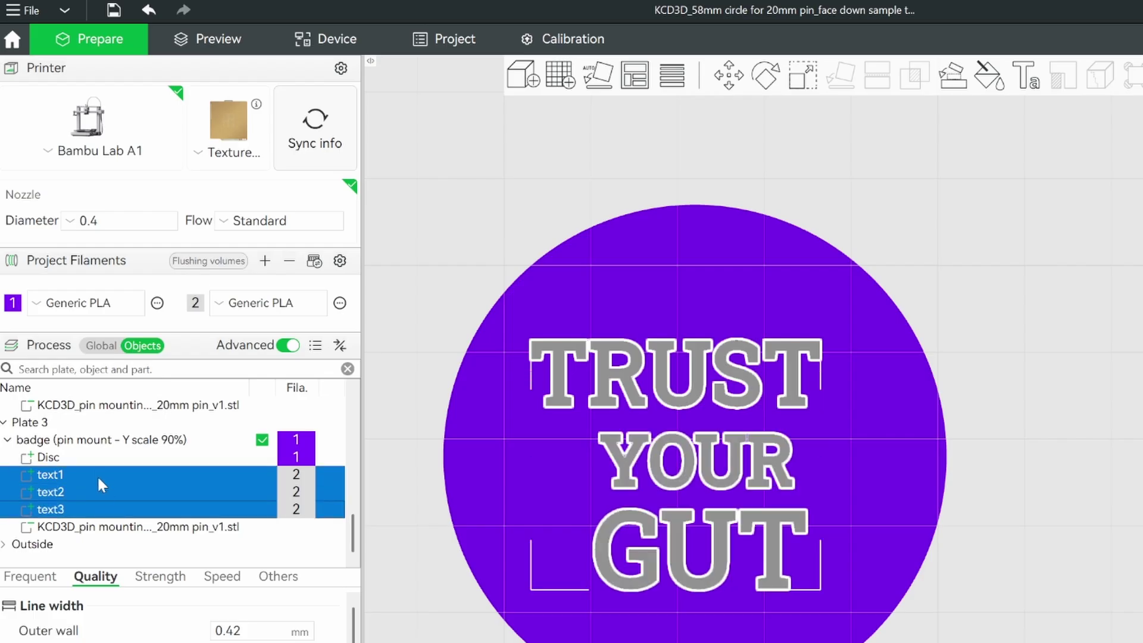
ctrl+click(98, 459)
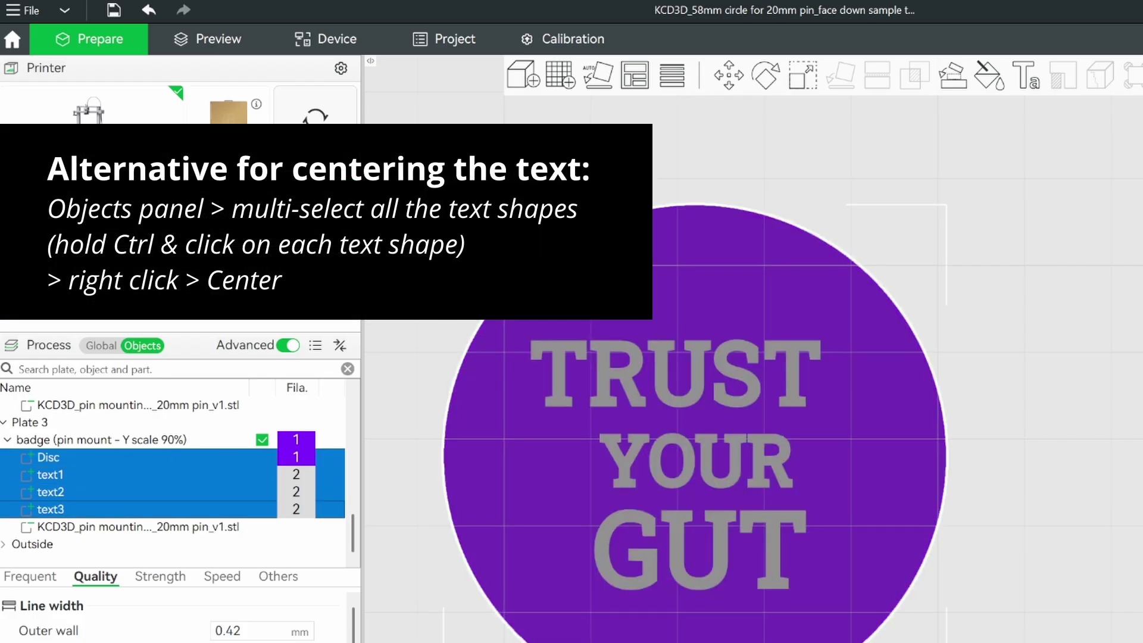
click(728, 76)
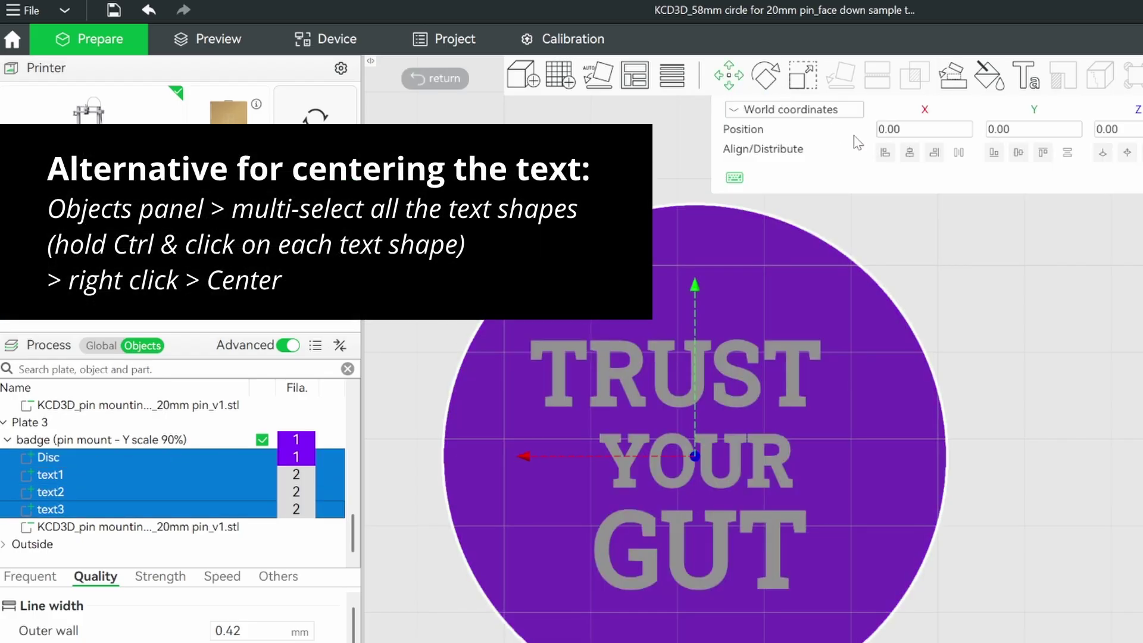
click(910, 156)
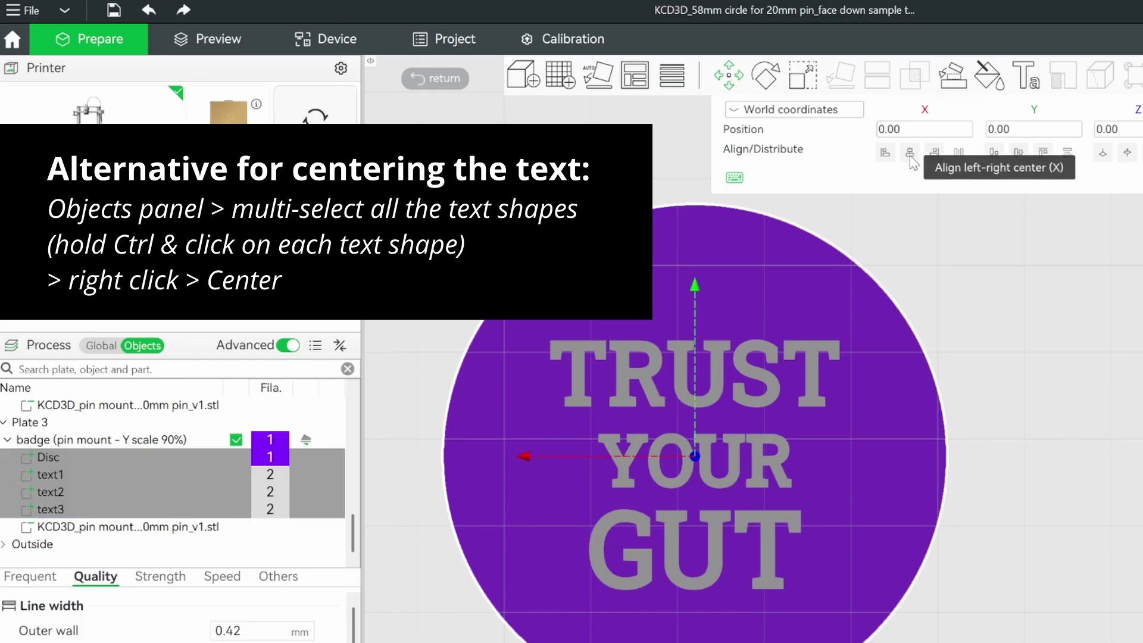
click(729, 75)
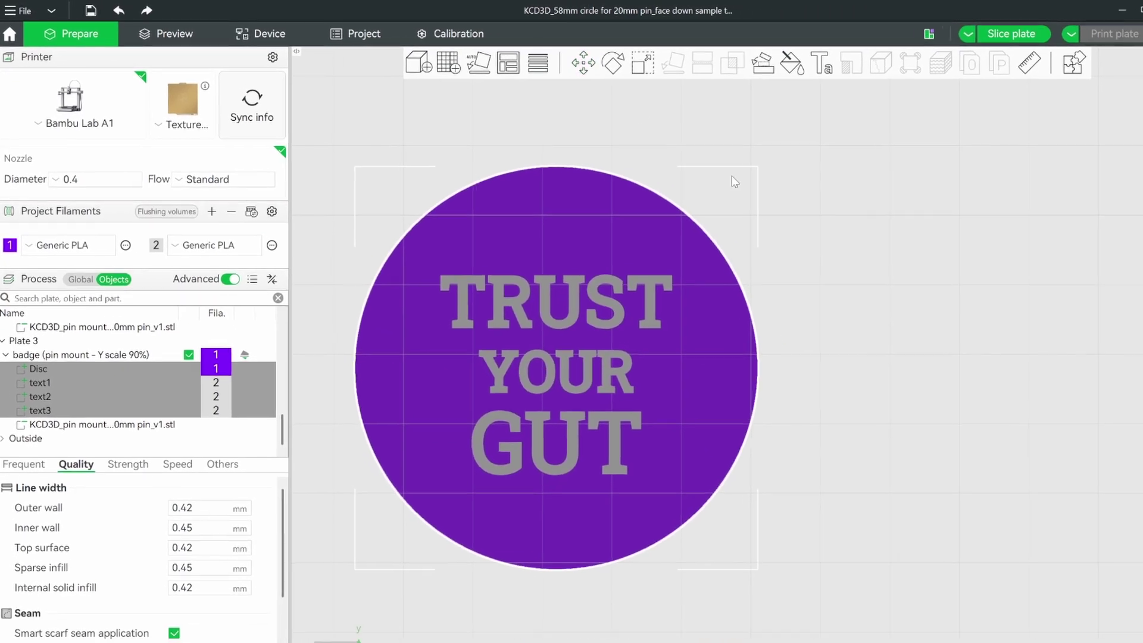
click(866, 302)
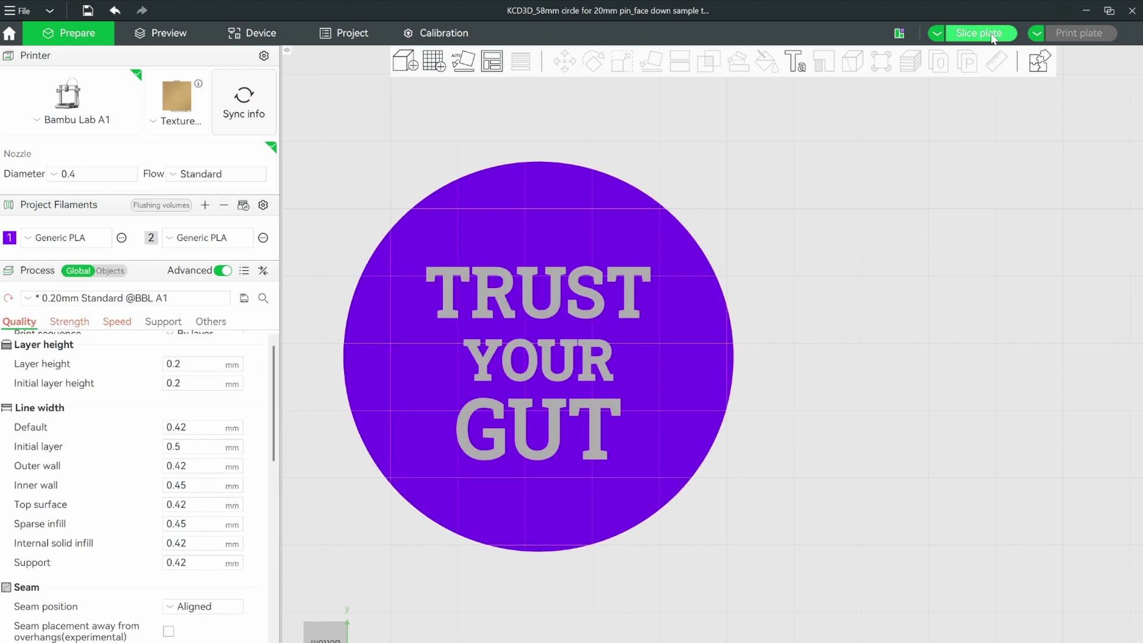
Slice plate 3 to preview the TRUST YOUR GUT badge, and return to editing the model
click(990, 35)
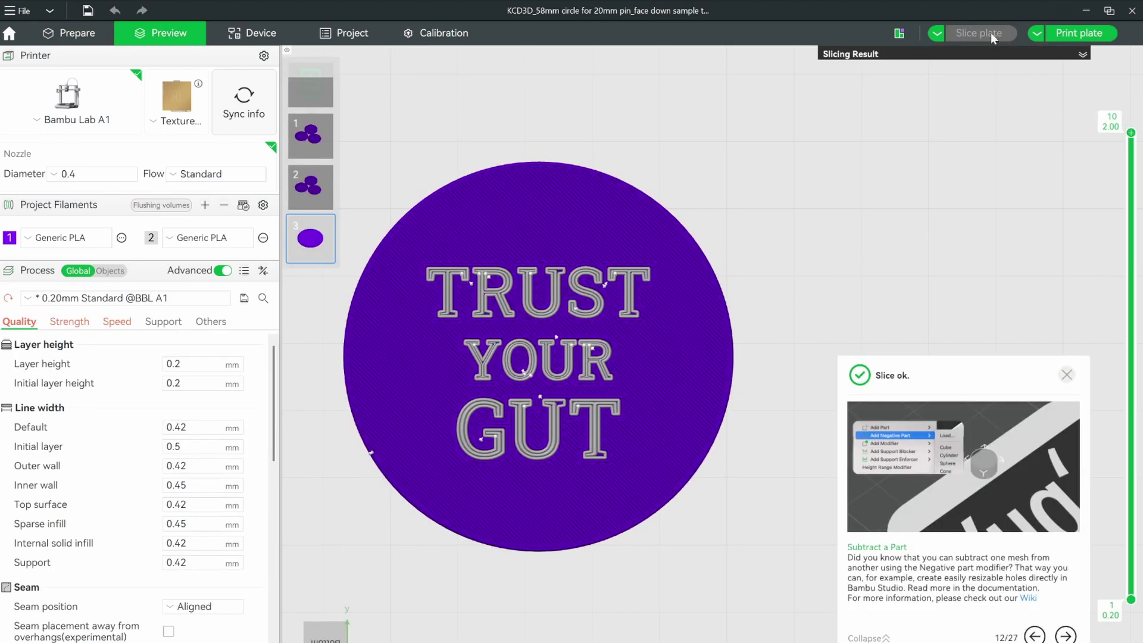
click(65, 33)
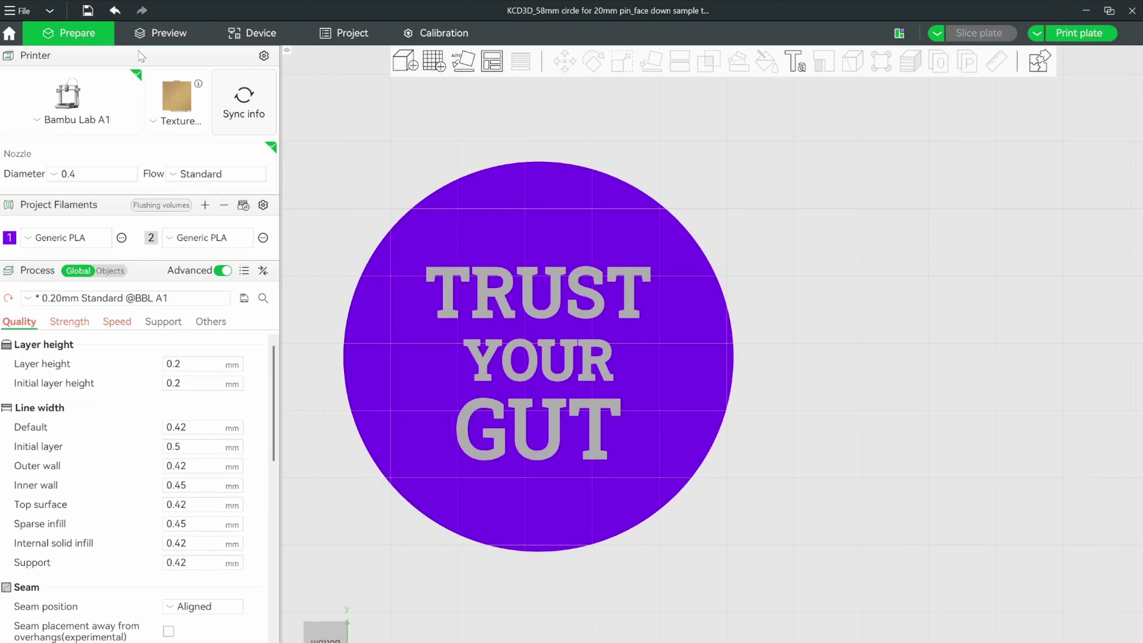
Set the size of the GUT text and the YOUR text to 10 mm each
click(115, 272)
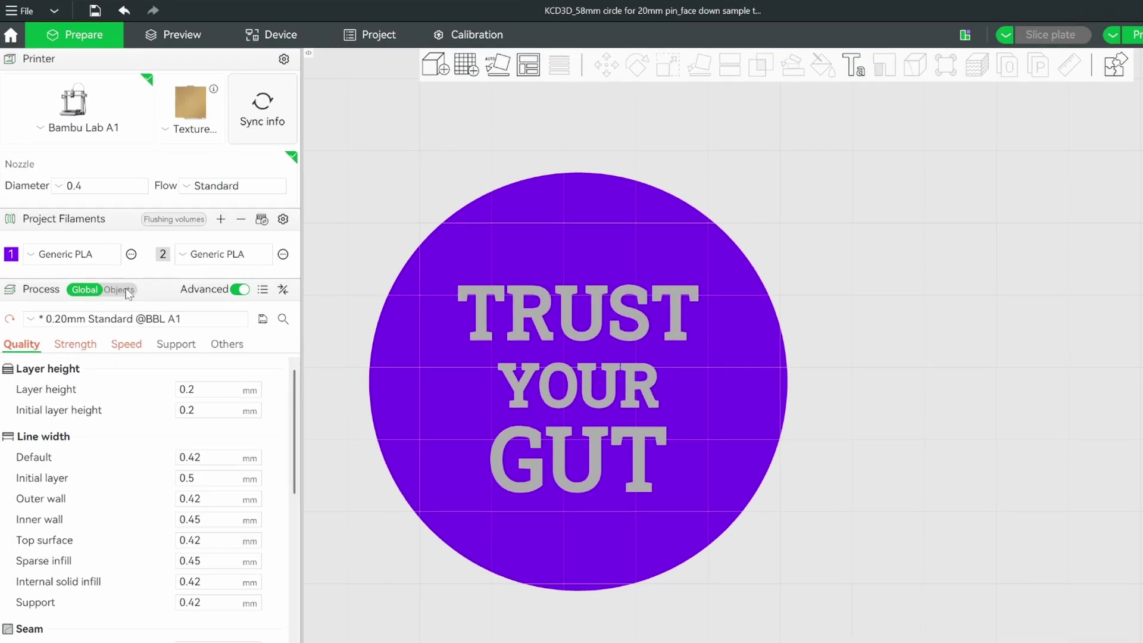
click(88, 460)
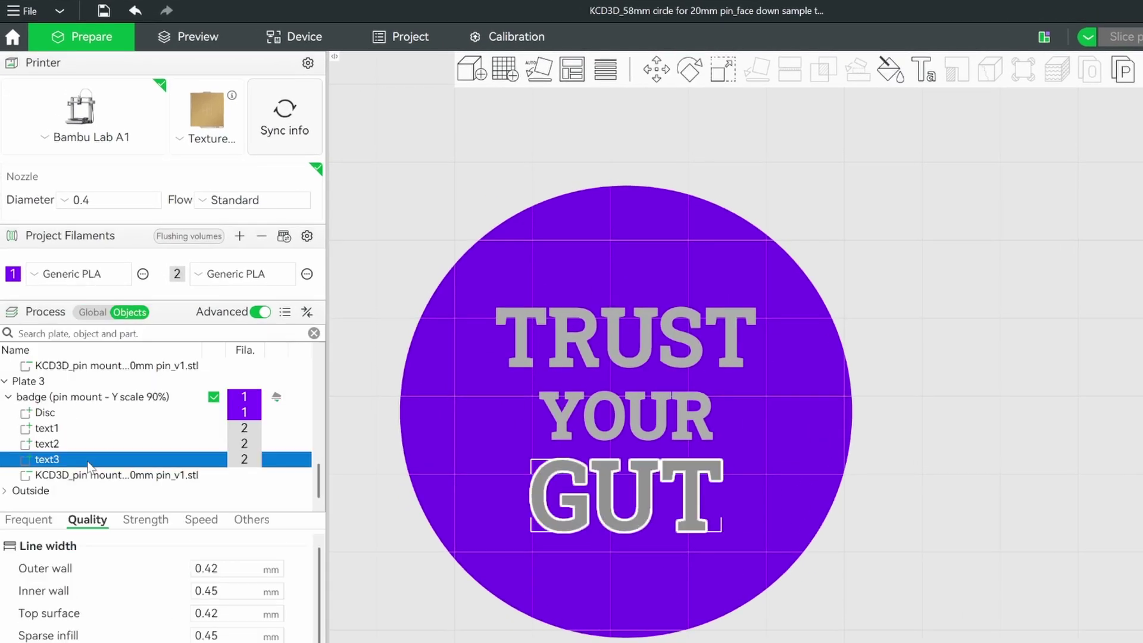
click(931, 74)
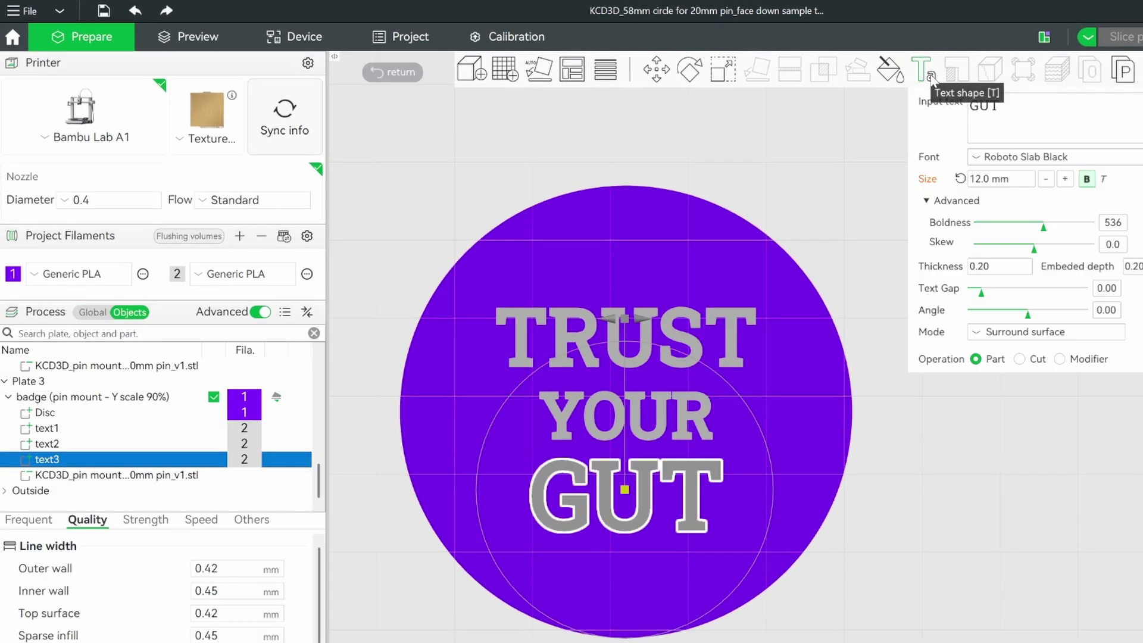
click(1020, 182)
key(BackSpace)
key(BackSpace)
key(BackSpace)
key(BackSpace)
key(BackSpace)
key(BackSpace)
key(BackSpace)
text(10)
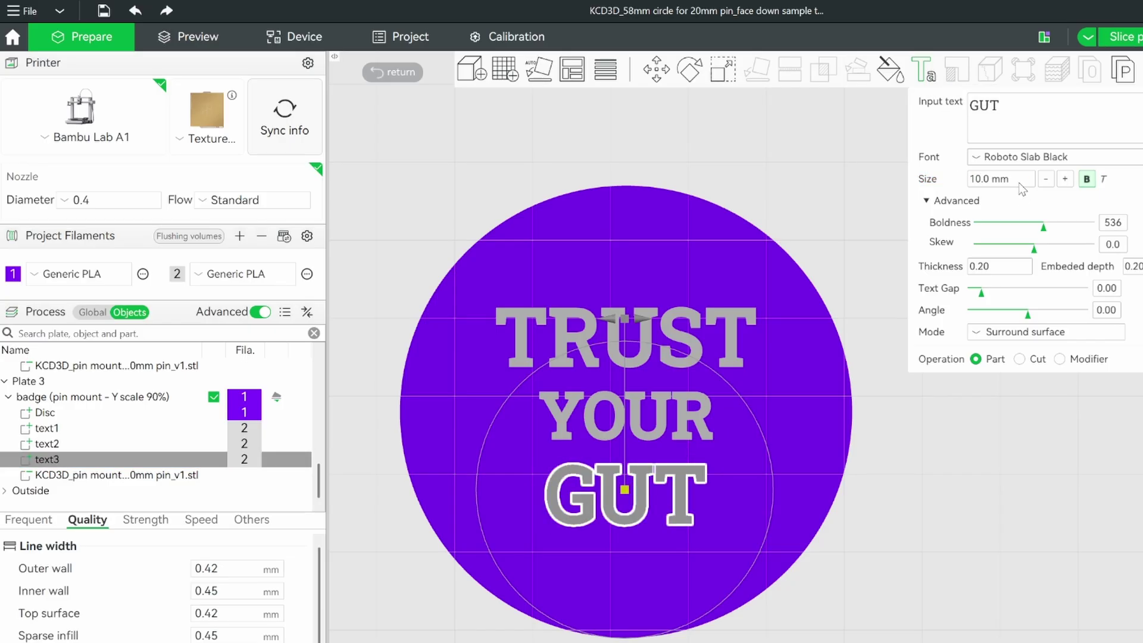
click(108, 444)
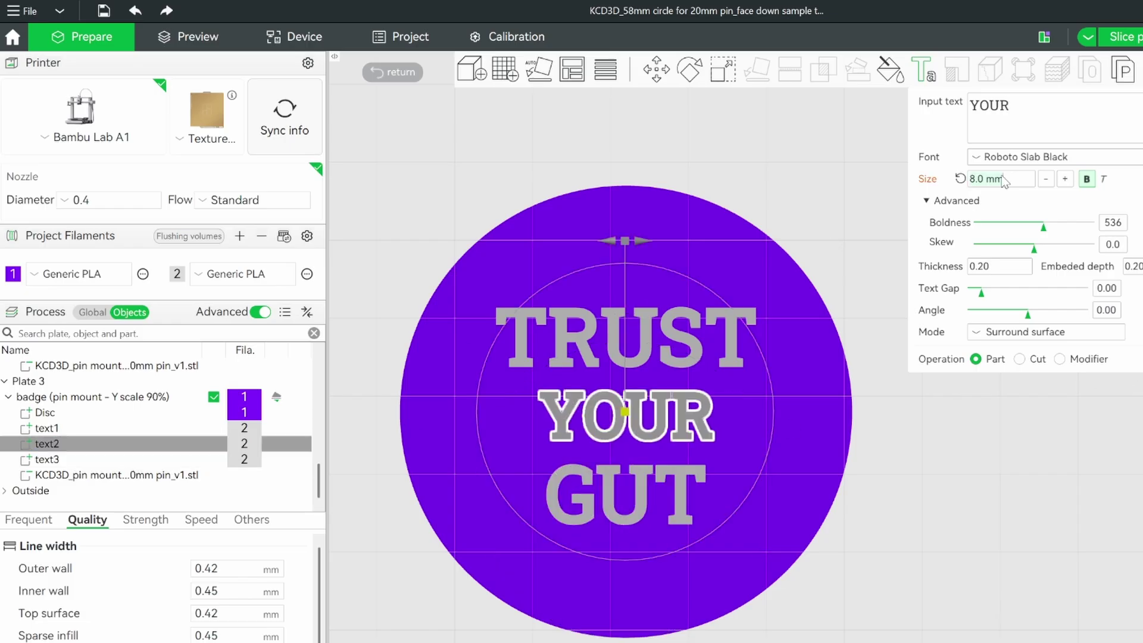
text(10)
Select text1, text2 and text3 together, shift them slightly along Y on the disc, and slice the plate
click(116, 429)
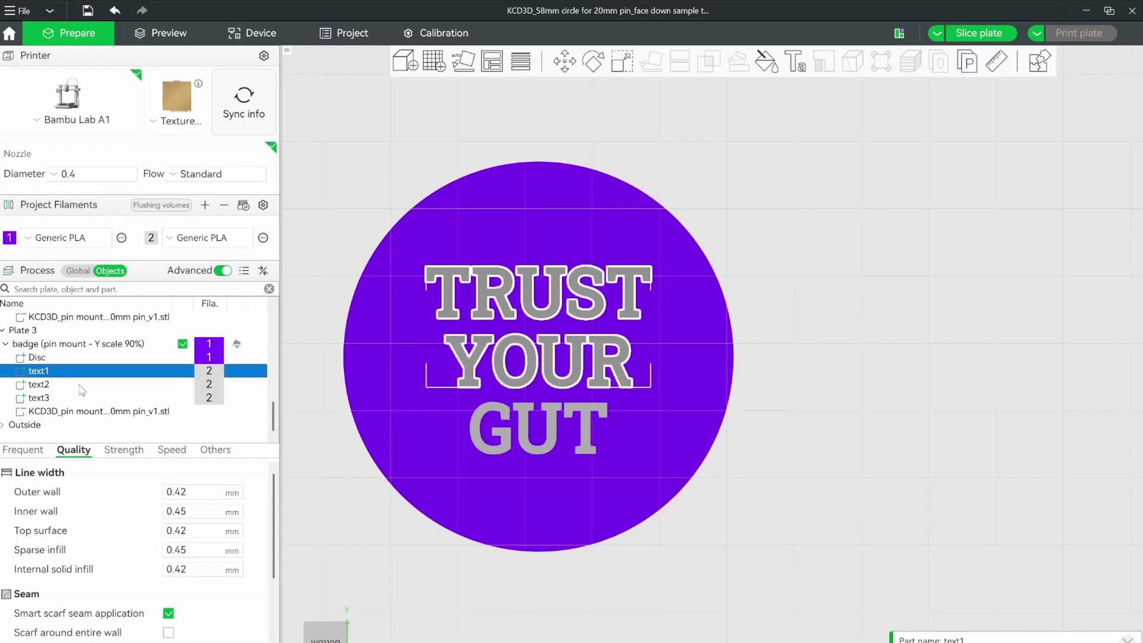
shift+click(94, 459)
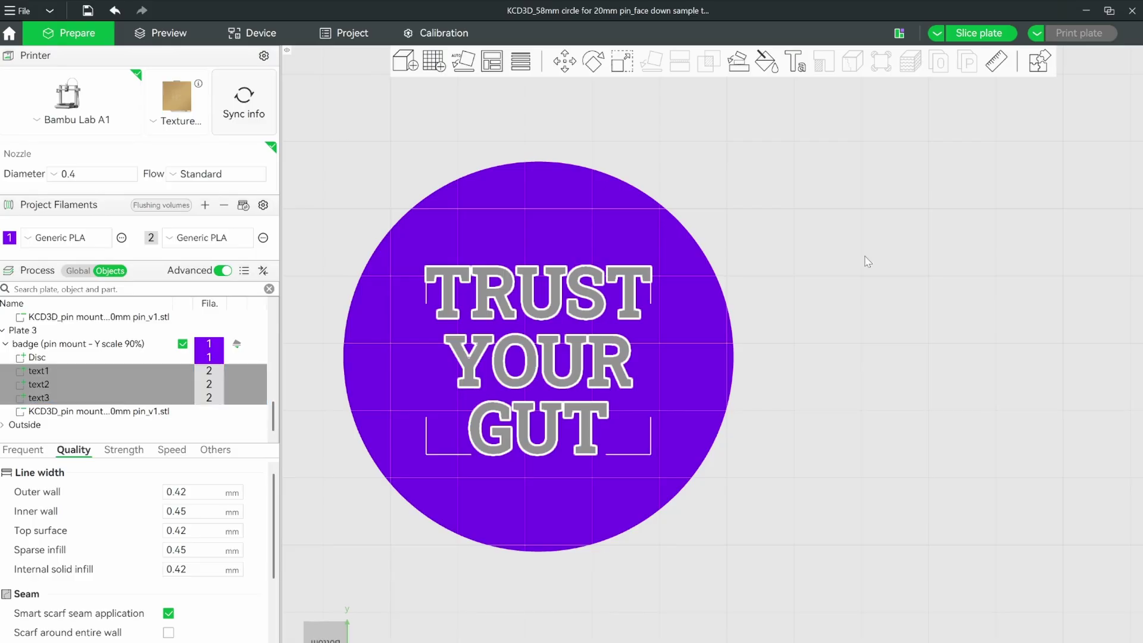
click(572, 63)
drag(538, 240, 542, 246)
click(836, 212)
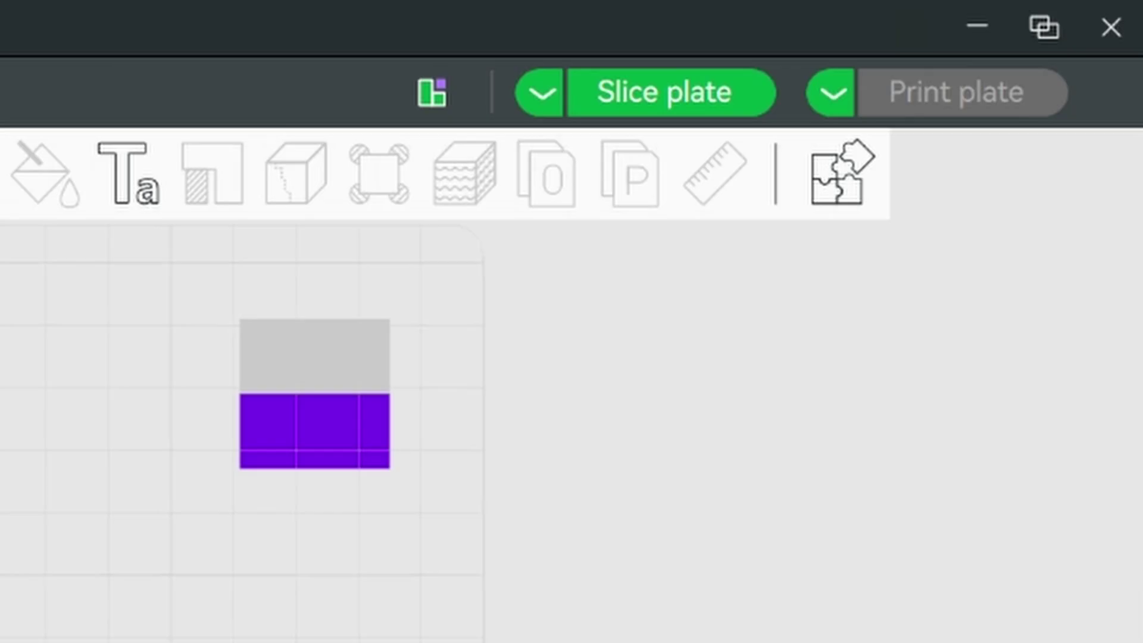
click(671, 99)
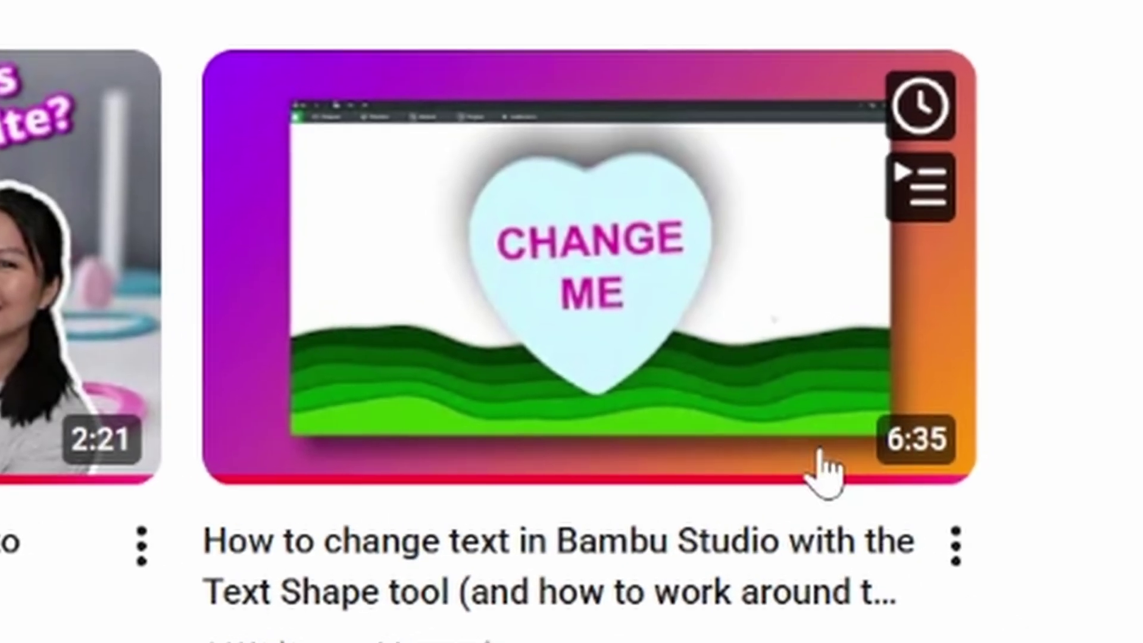
Switch to YouTube, open the Bambu Studio Text Shape tutorial video, and highlight the viewer comment asking how the editable text objects were created
mouse_move(715, 356)
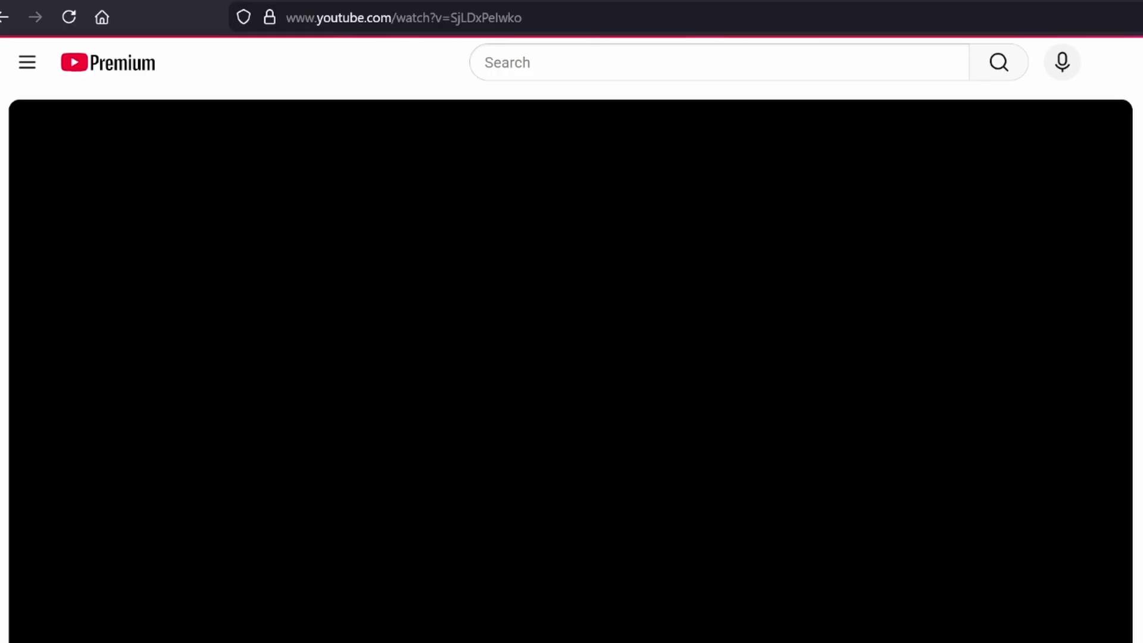
scroll(571, 357, down, 6)
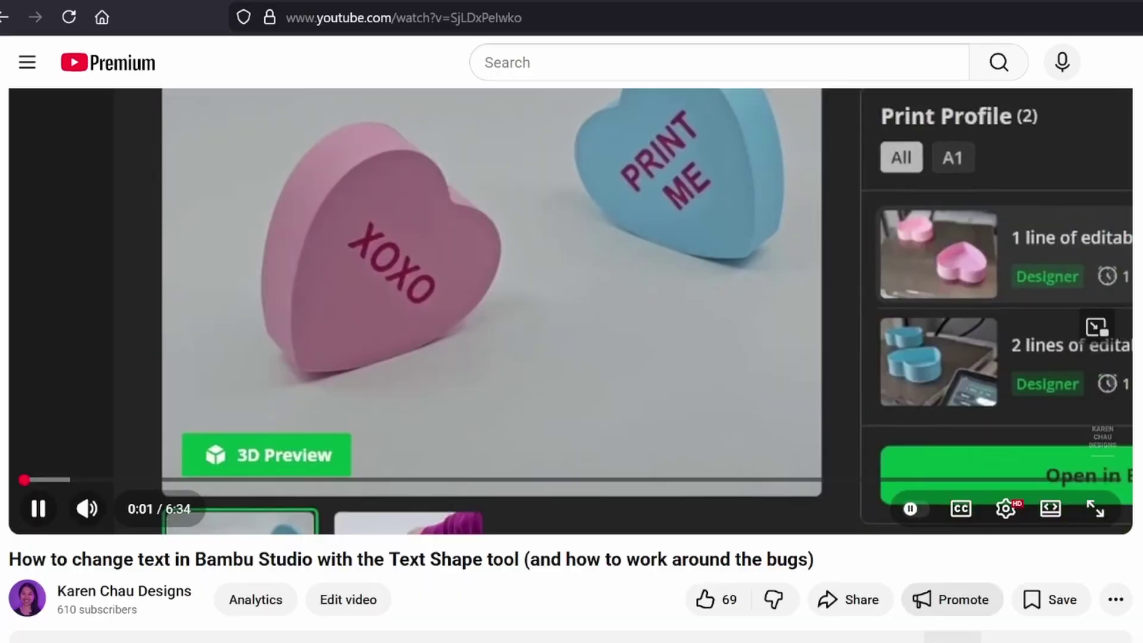
scroll(125, 221, down, 12)
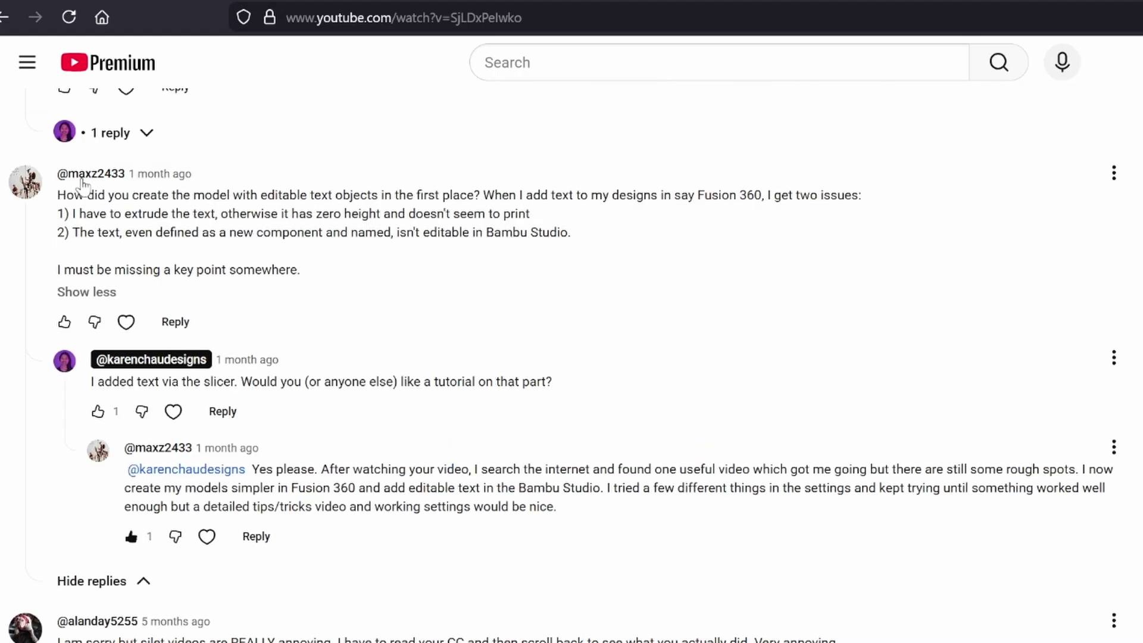
drag(56, 196, 484, 197)
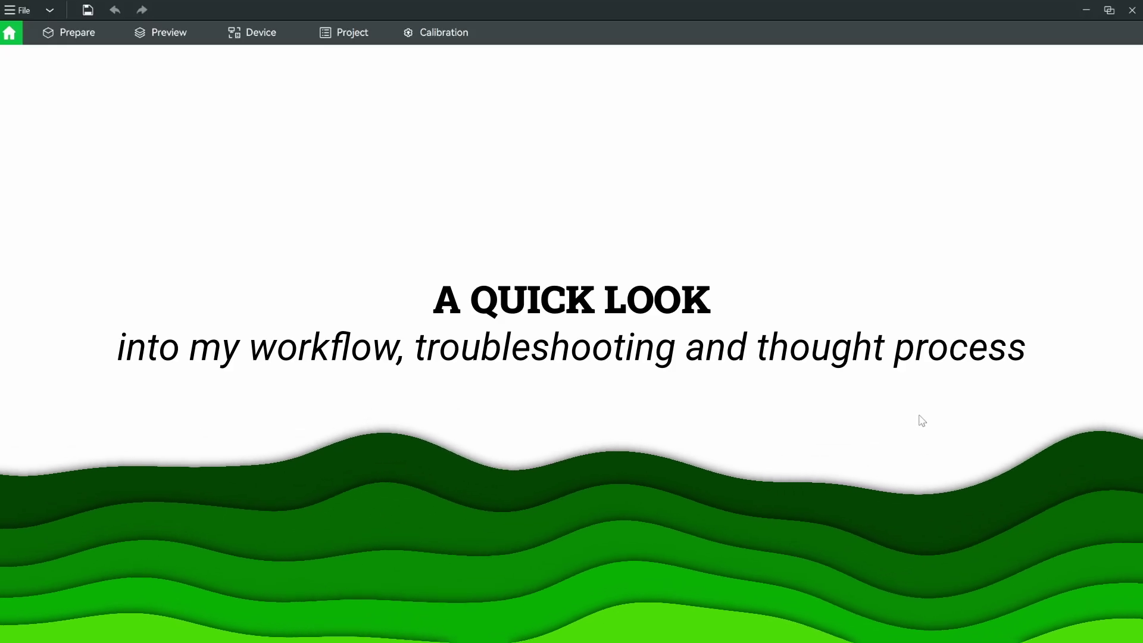
Add a fourth plate and copy the blank badge with the original-size pin mount from plate 2 onto it
click(446, 62)
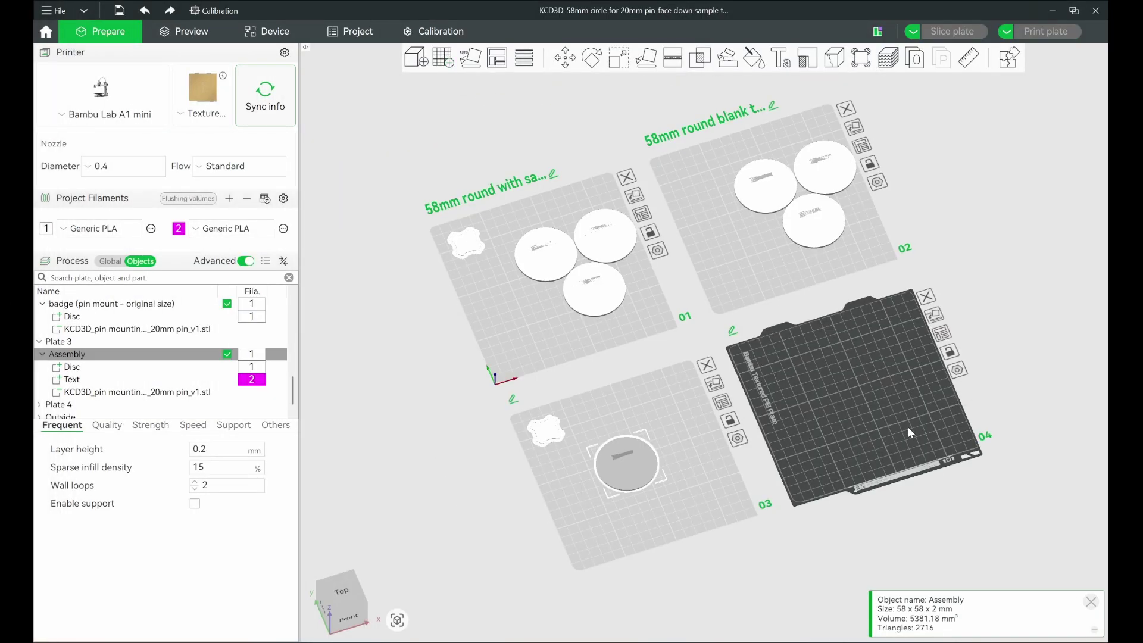
right_drag(905, 433, 631, 416)
scroll(631, 416, up, 5)
scroll(583, 388, up, 1)
right_drag(582, 388, 627, 471)
scroll(623, 389, down, 3)
click(546, 224)
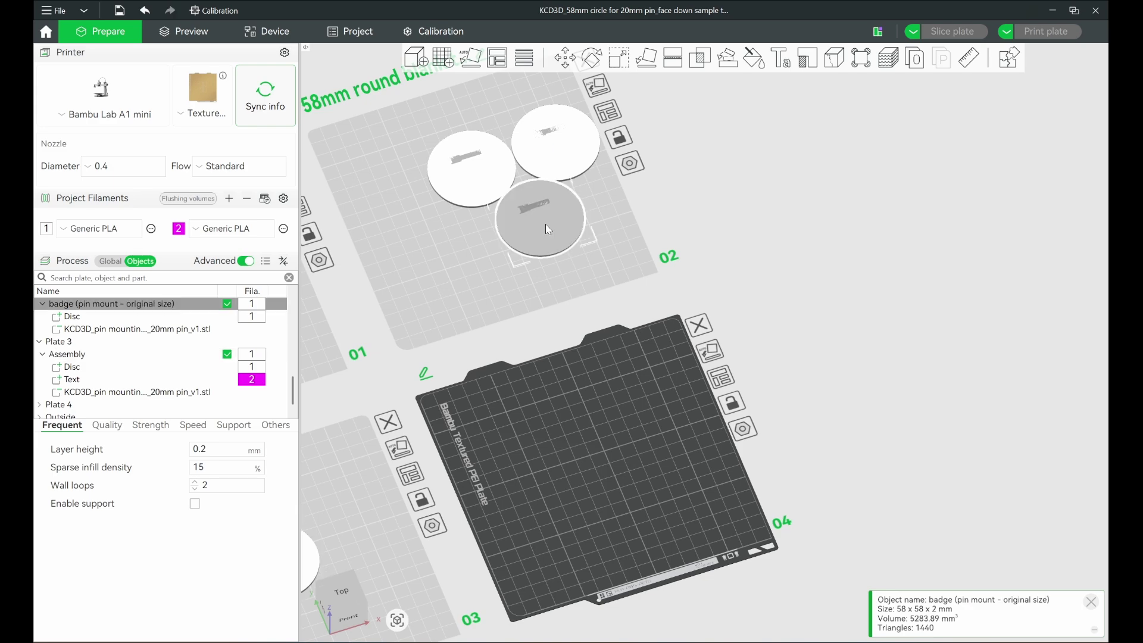
click(622, 477)
key(ctrl+v)
Add a separate text object on plate 4 with the Text Shape tool and enter the first name as its wording
scroll(678, 500, up, 2)
click(760, 474)
scroll(760, 474, up, 3)
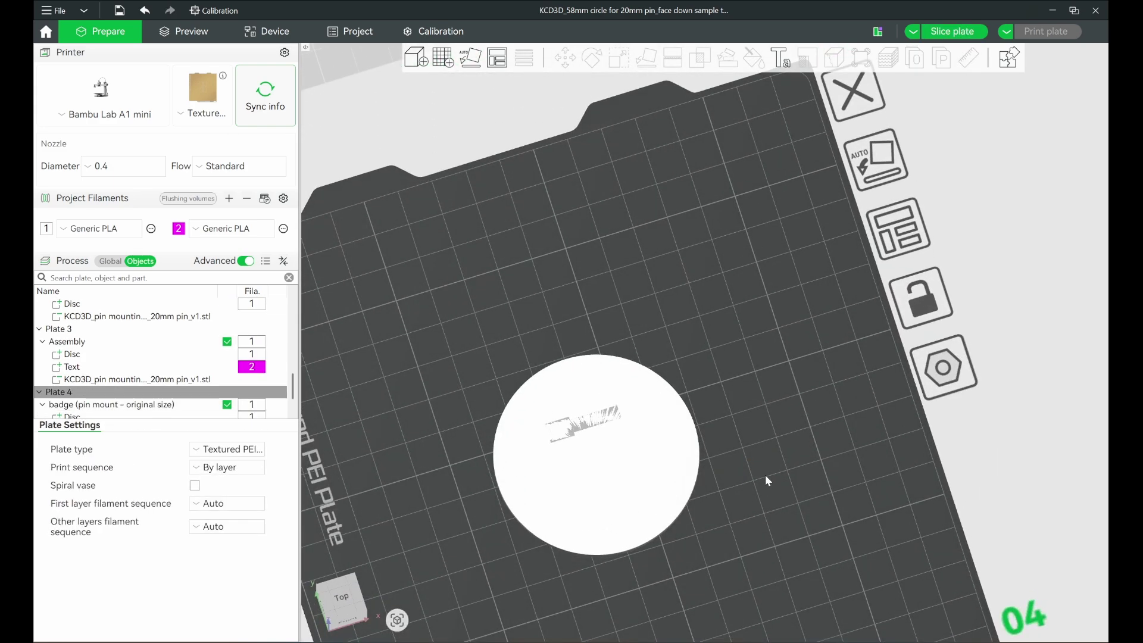
scroll(765, 470, down, 3)
drag(763, 438, 740, 275)
click(781, 58)
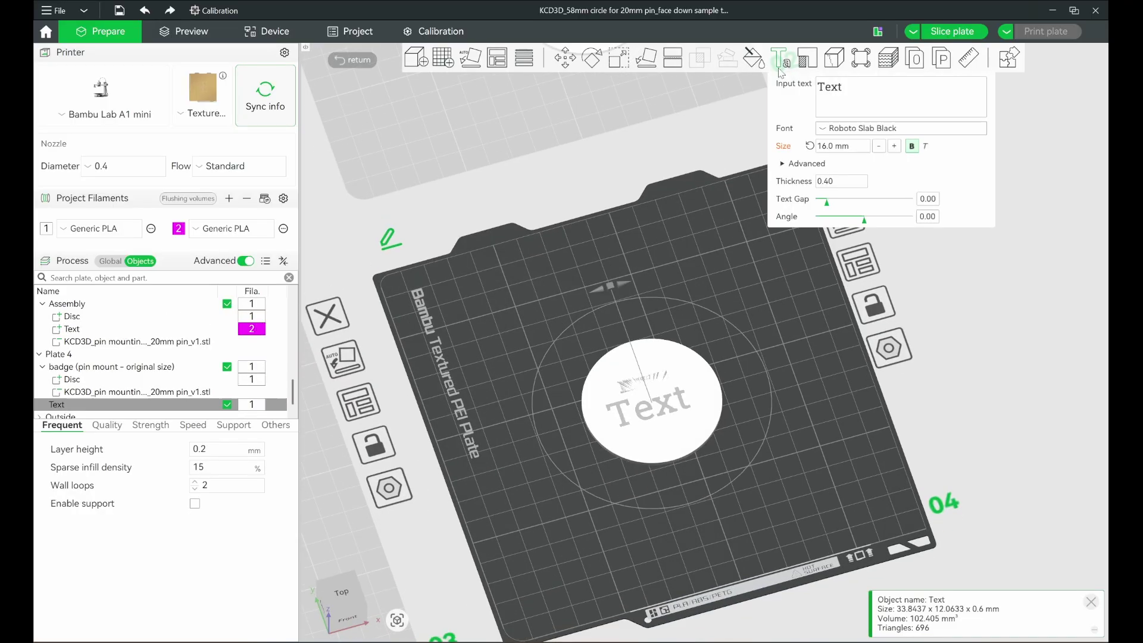
text(Karen)
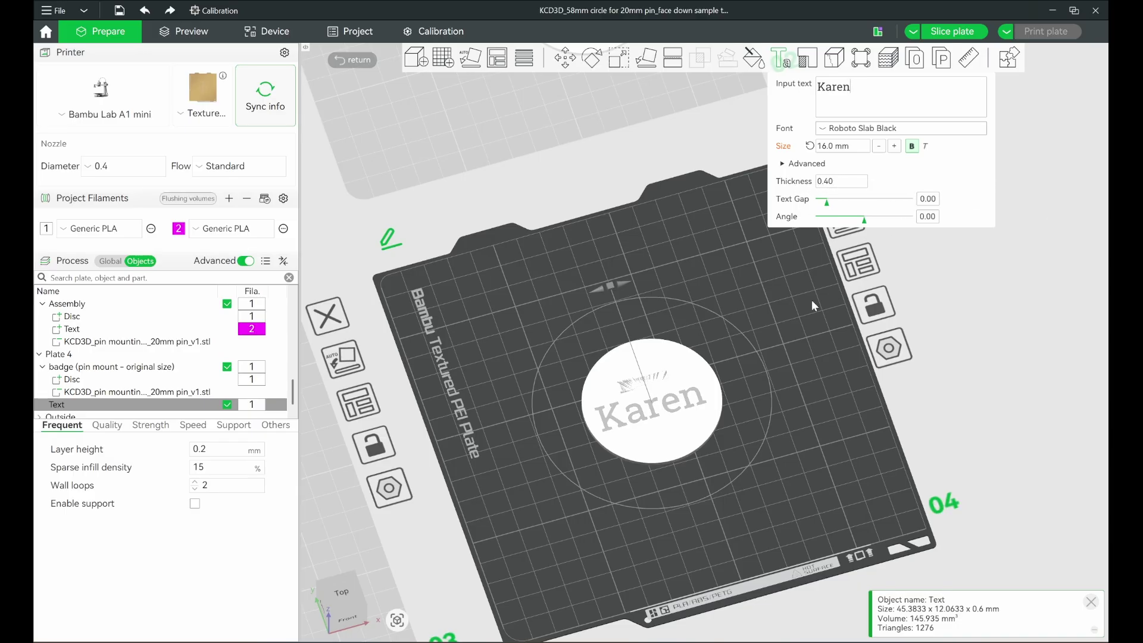
click(781, 59)
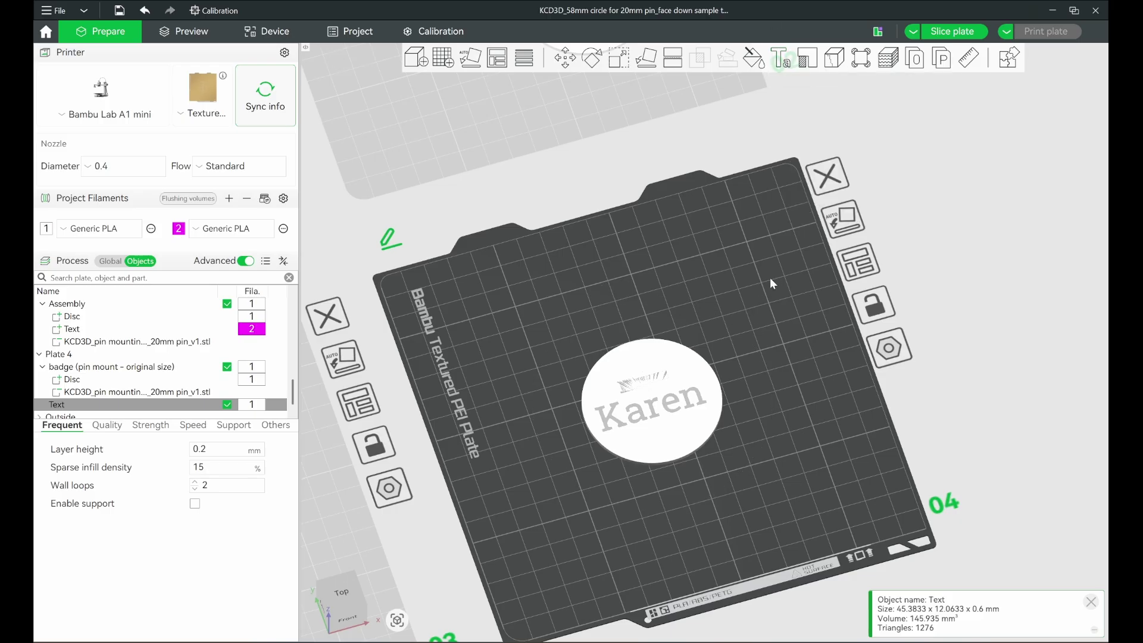
Move the badge disc clear of the name text on plate 4 and select the text object
drag(661, 396, 724, 274)
click(671, 402)
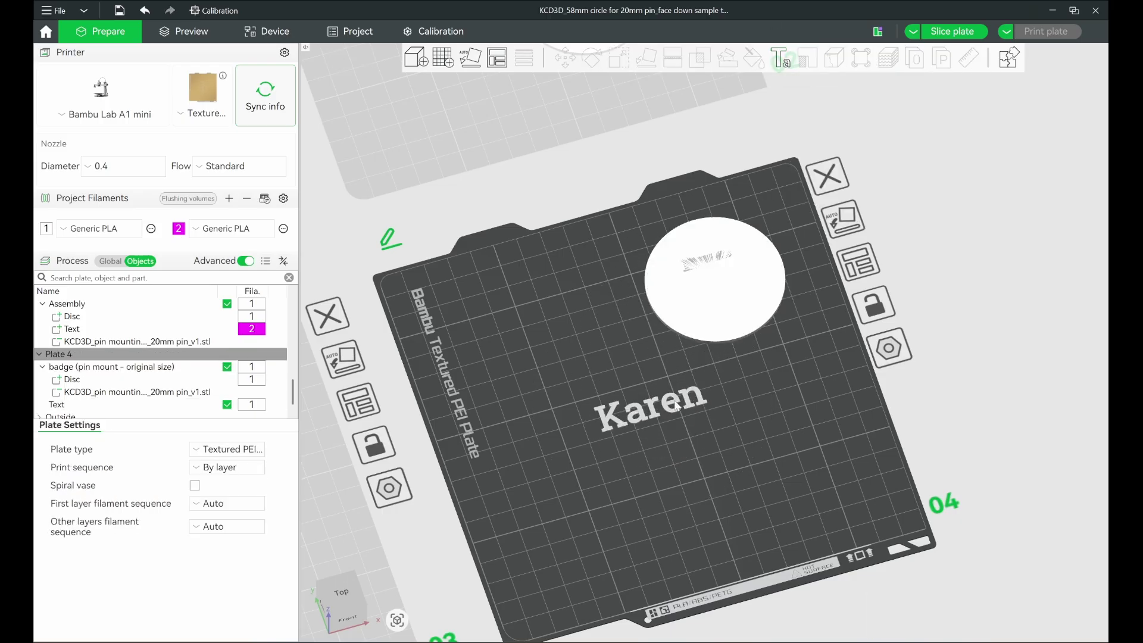
click(673, 402)
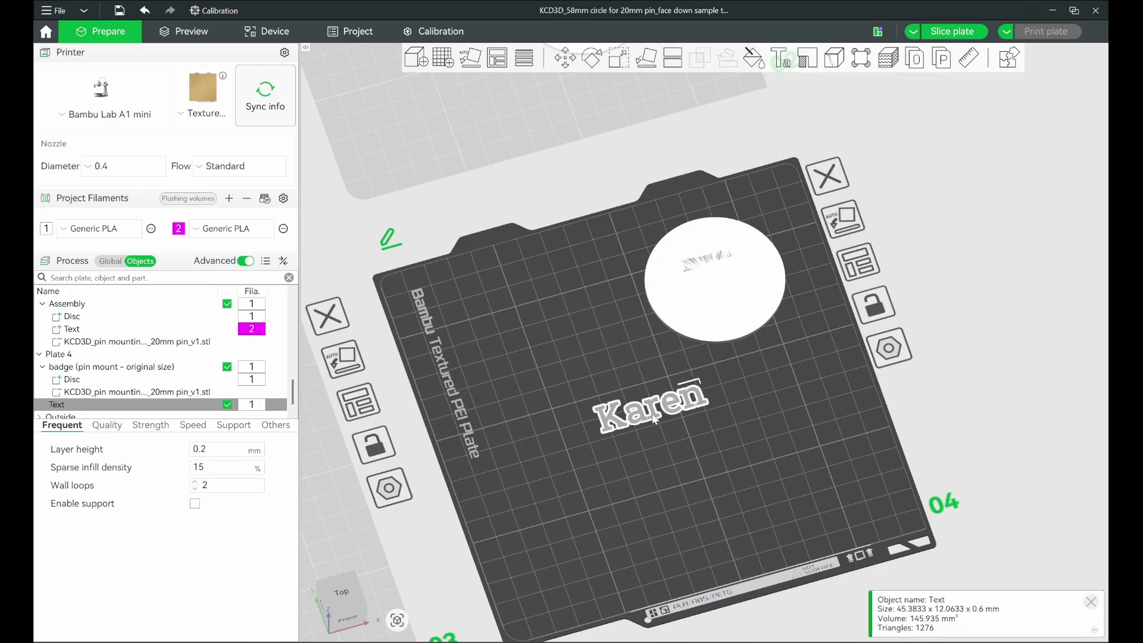
Scale the name text to a Z size of 0.4 mm
click(781, 59)
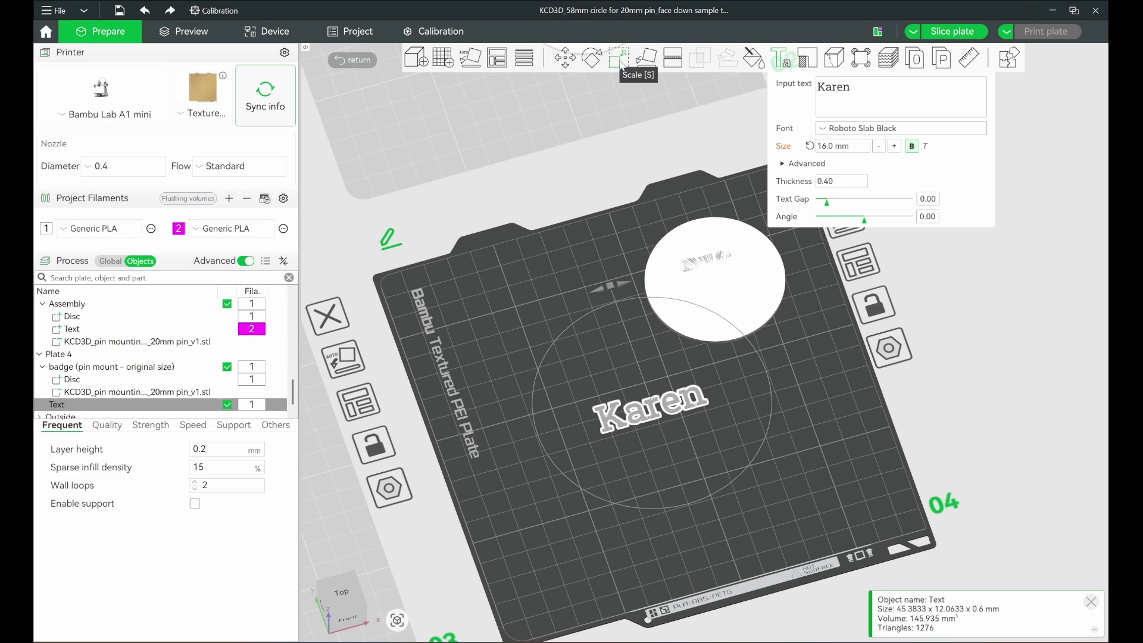
click(620, 65)
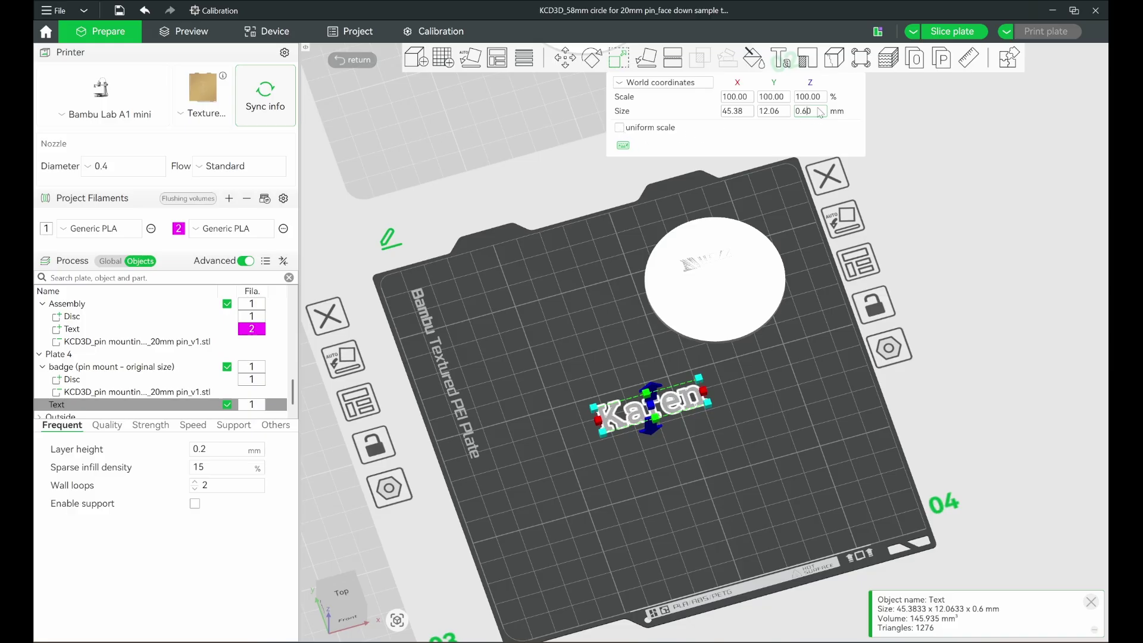
key(Return)
click(619, 58)
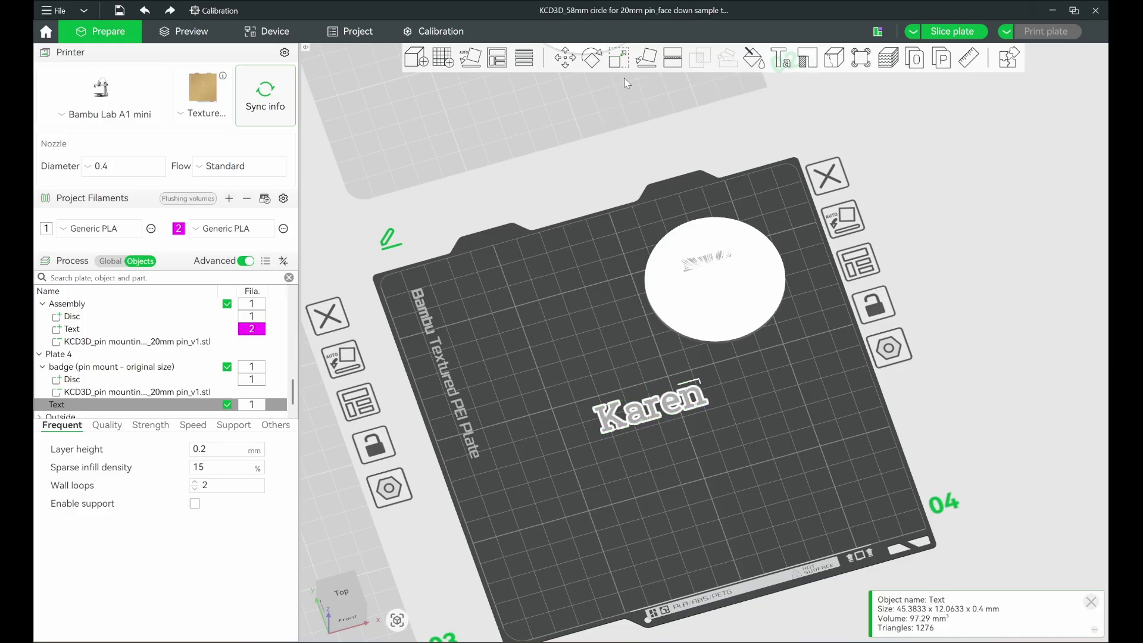
Rotate the name text 180 degrees about the Y axis so it lies face down, and check it from the front
click(756, 417)
click(675, 411)
click(591, 58)
drag(666, 342, 657, 431)
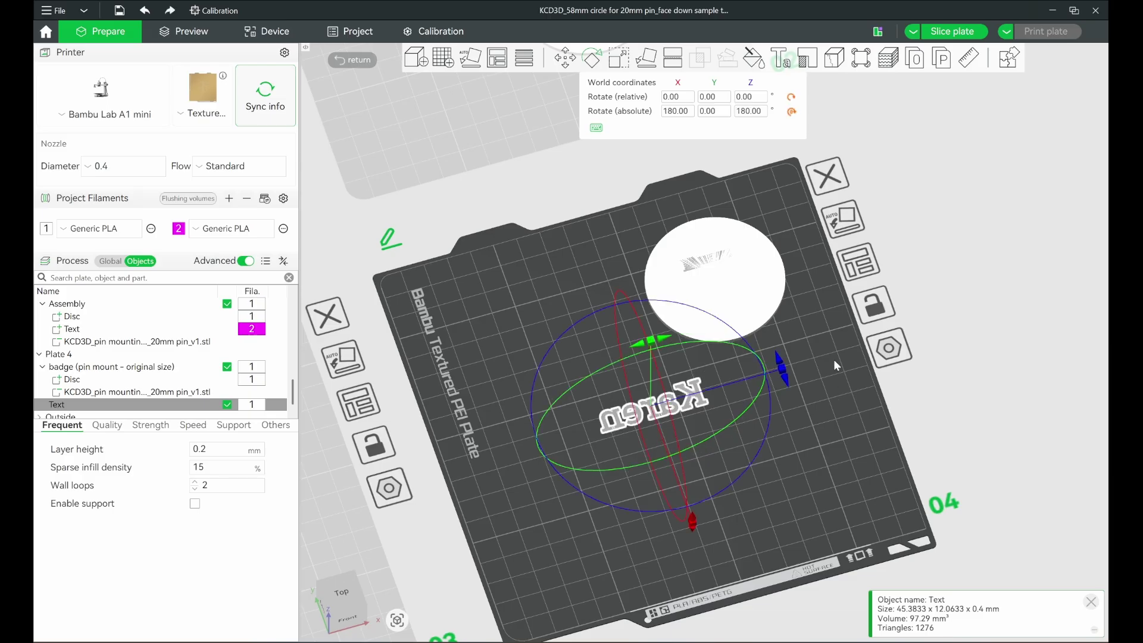
click(754, 434)
drag(754, 435, 753, 424)
click(690, 400)
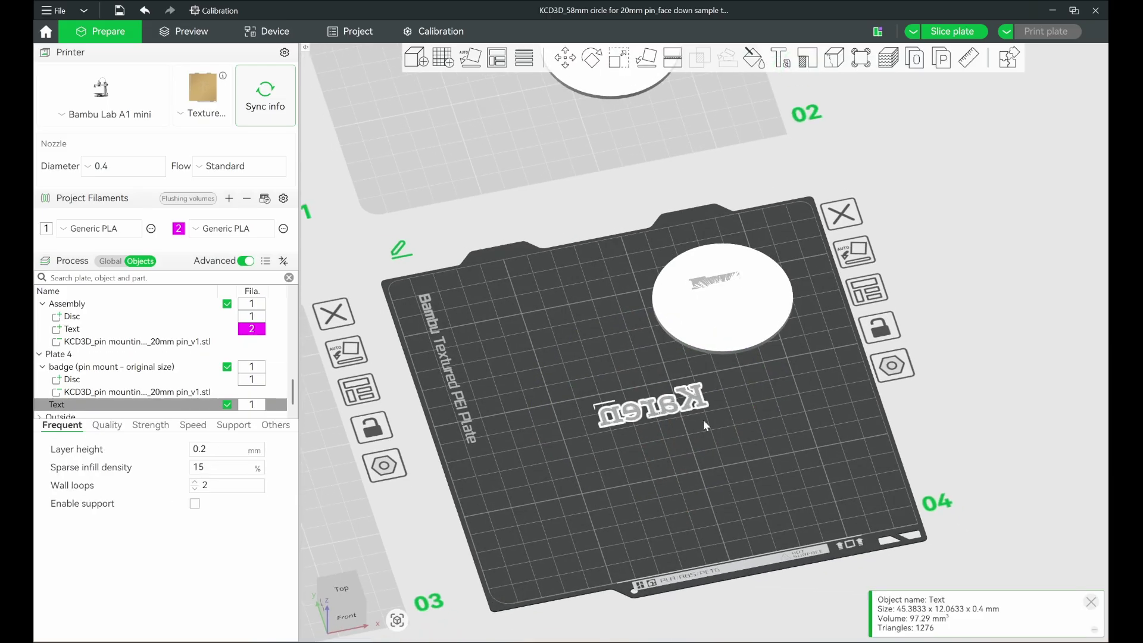
click(347, 619)
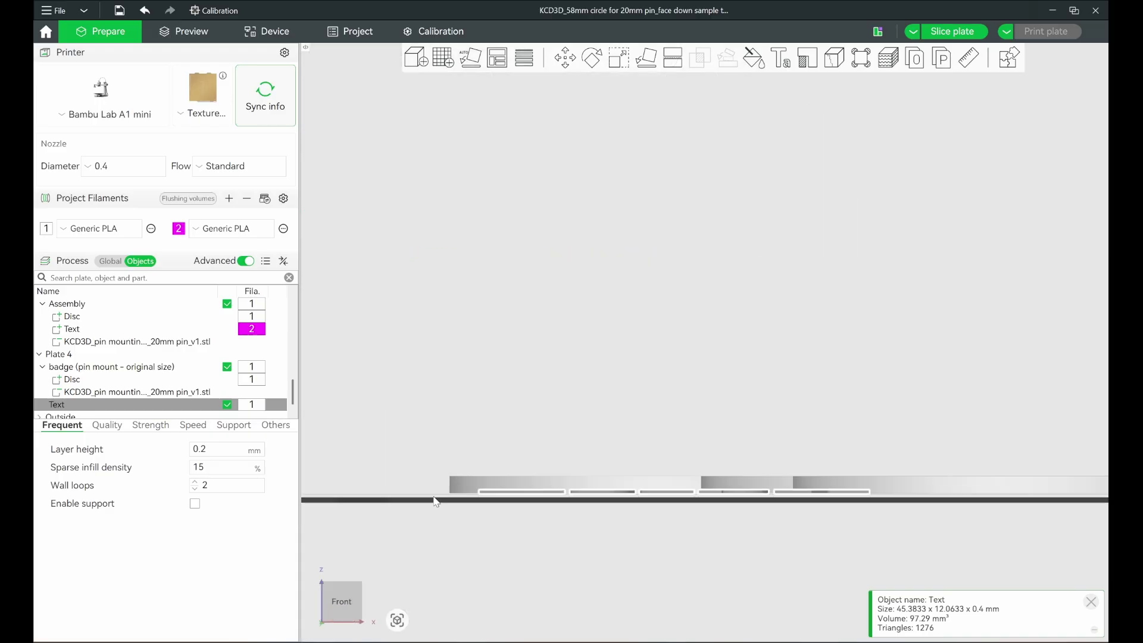
drag(405, 468, 550, 540)
scroll(725, 459, down, 3)
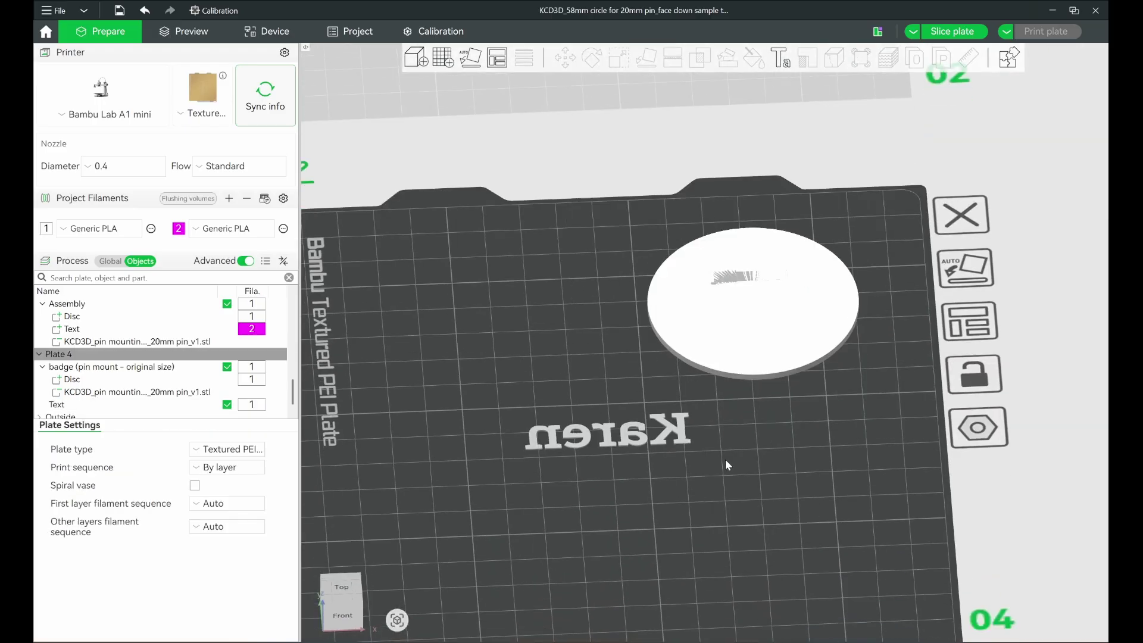
Select both the badge and the name text on plate 4 and align them to their left-right (X) and front-back (Y) centers
click(679, 435)
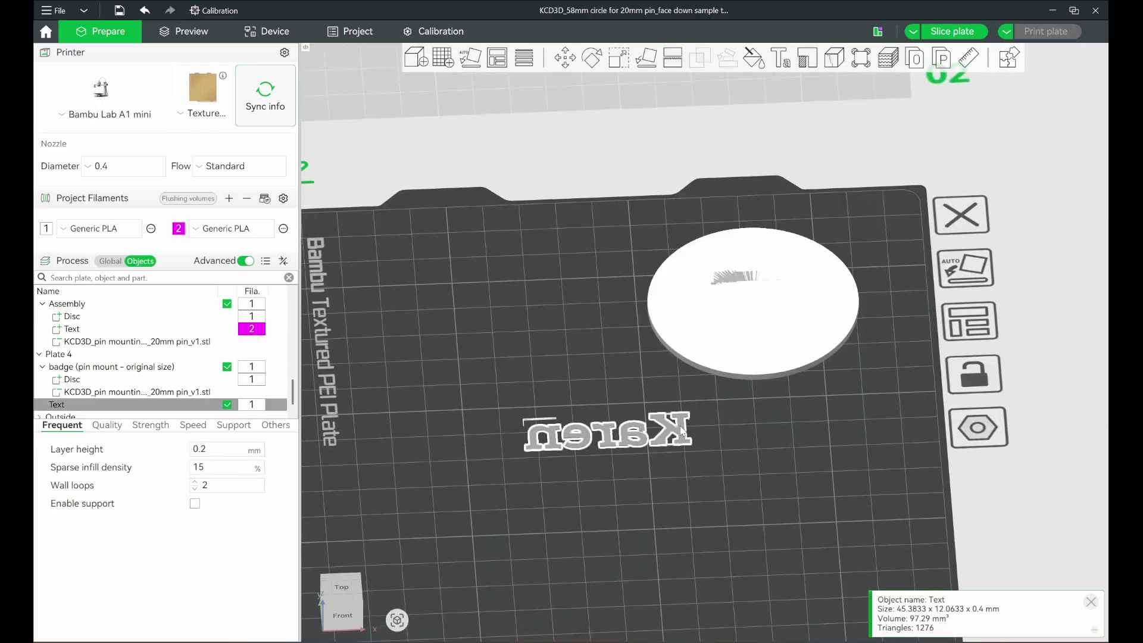
shift+click(724, 335)
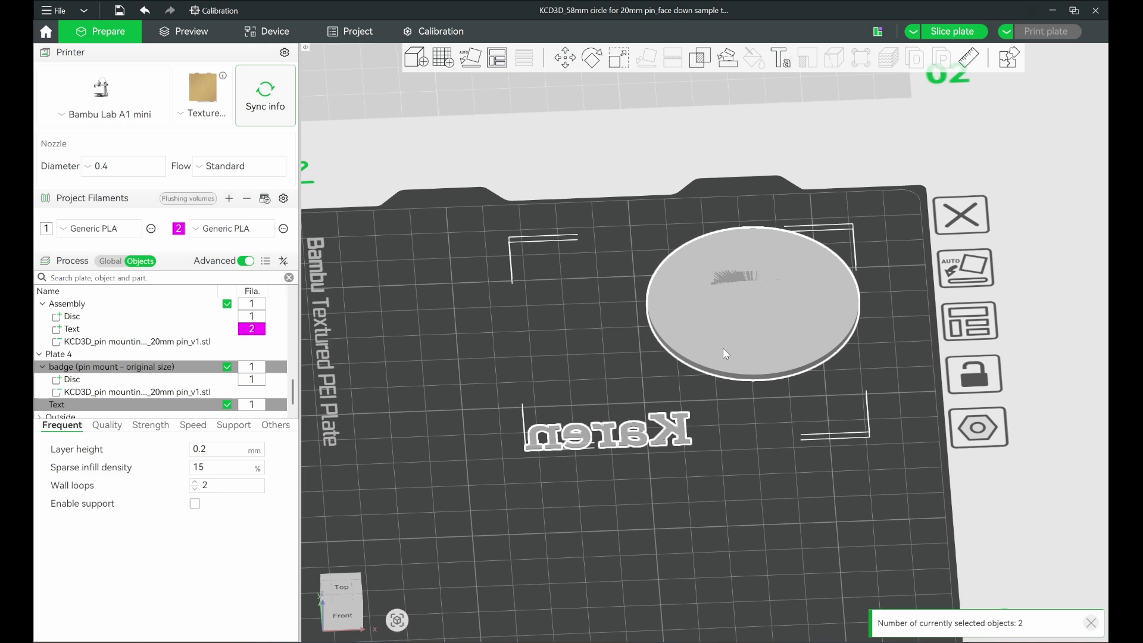
right_click(717, 487)
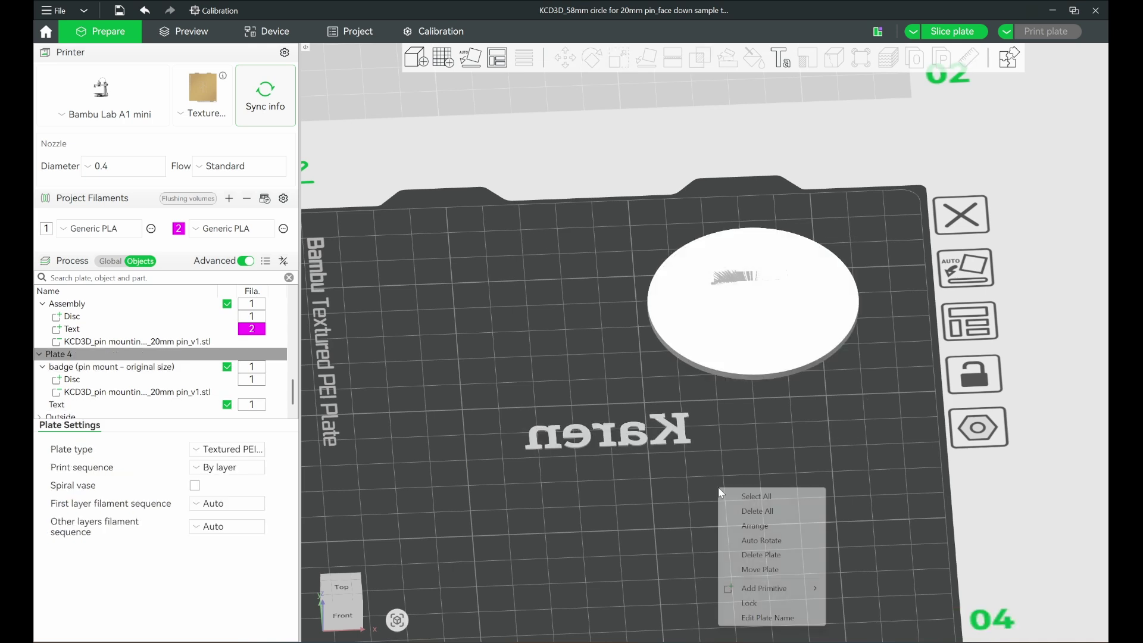
click(741, 498)
scroll(738, 494, down, 3)
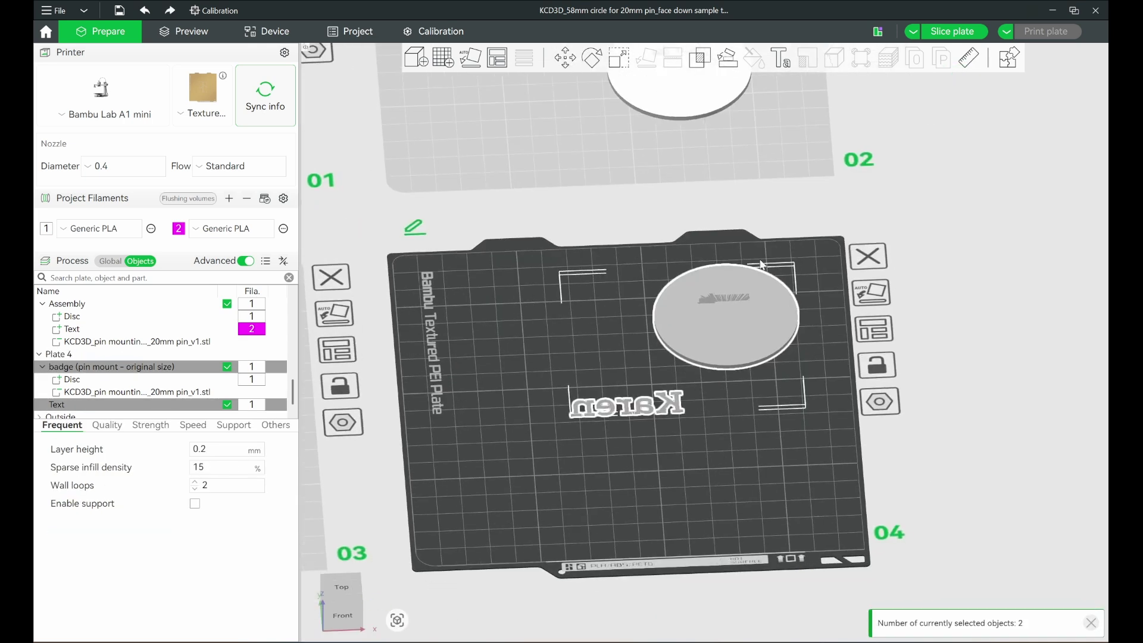
click(564, 58)
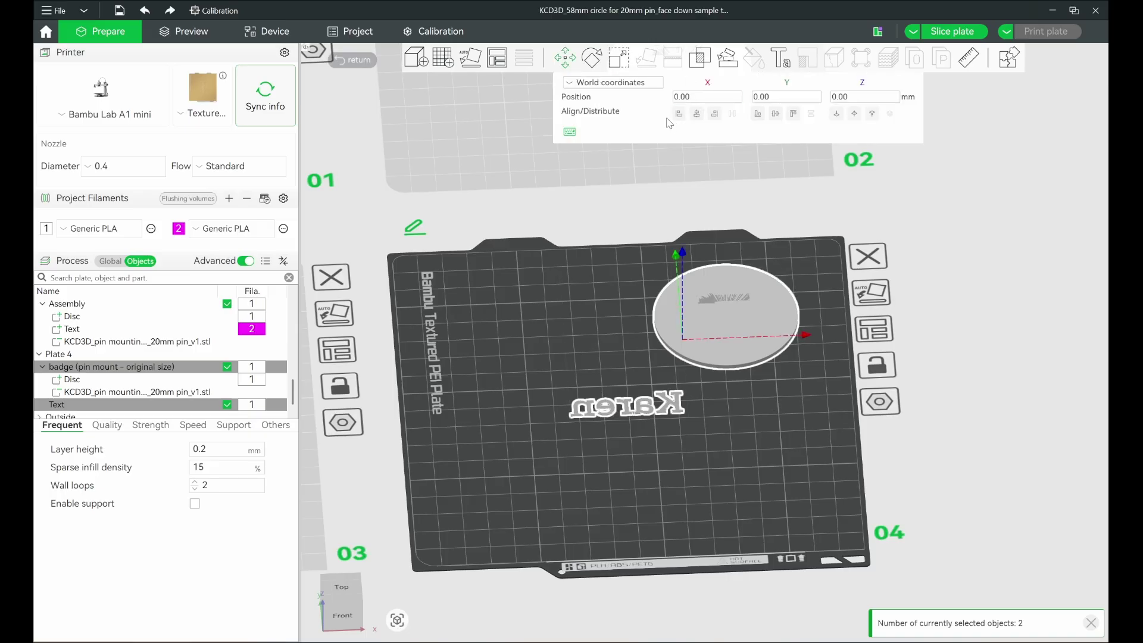
click(696, 113)
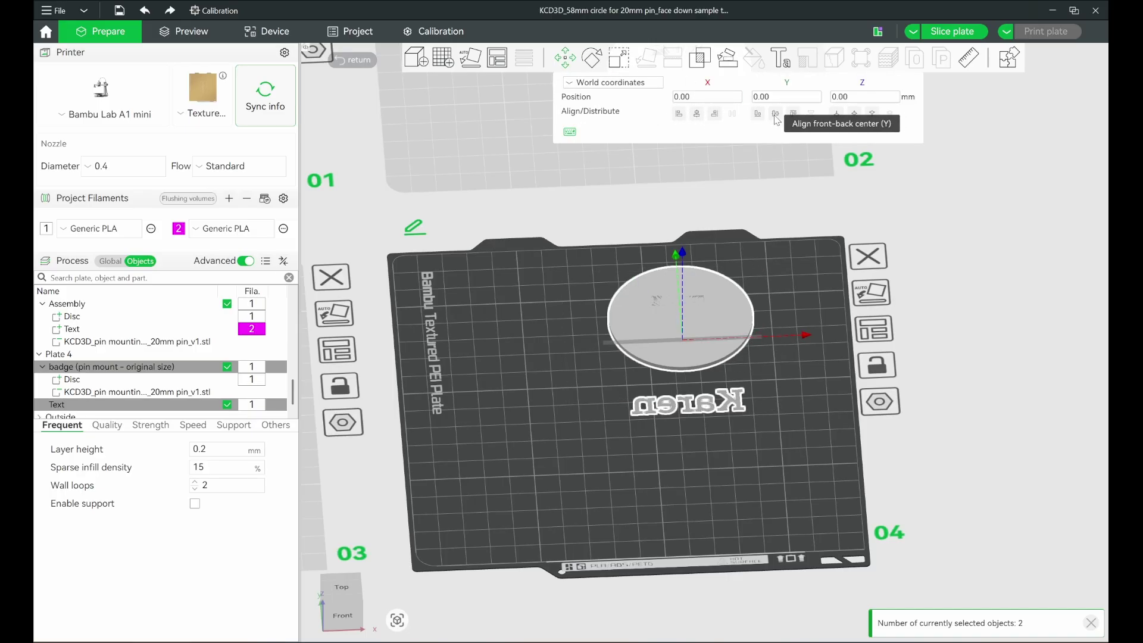
click(776, 119)
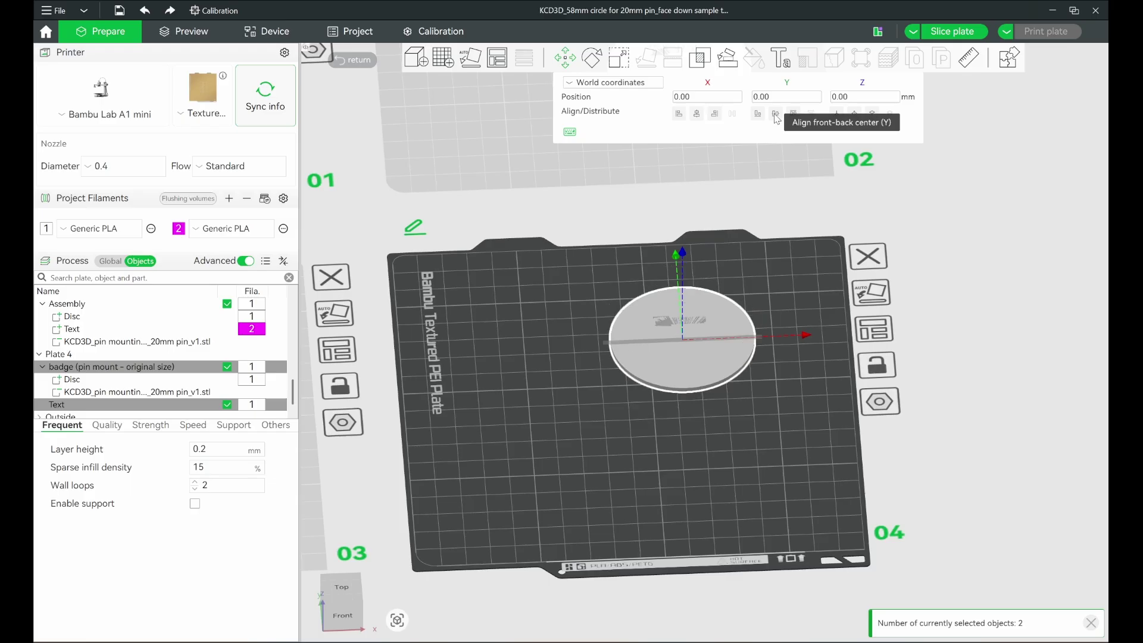
click(776, 382)
Inspect the underside of the badge on plate 4 and assign filament 2 to the name text
key(2)
scroll(545, 357, up, 5)
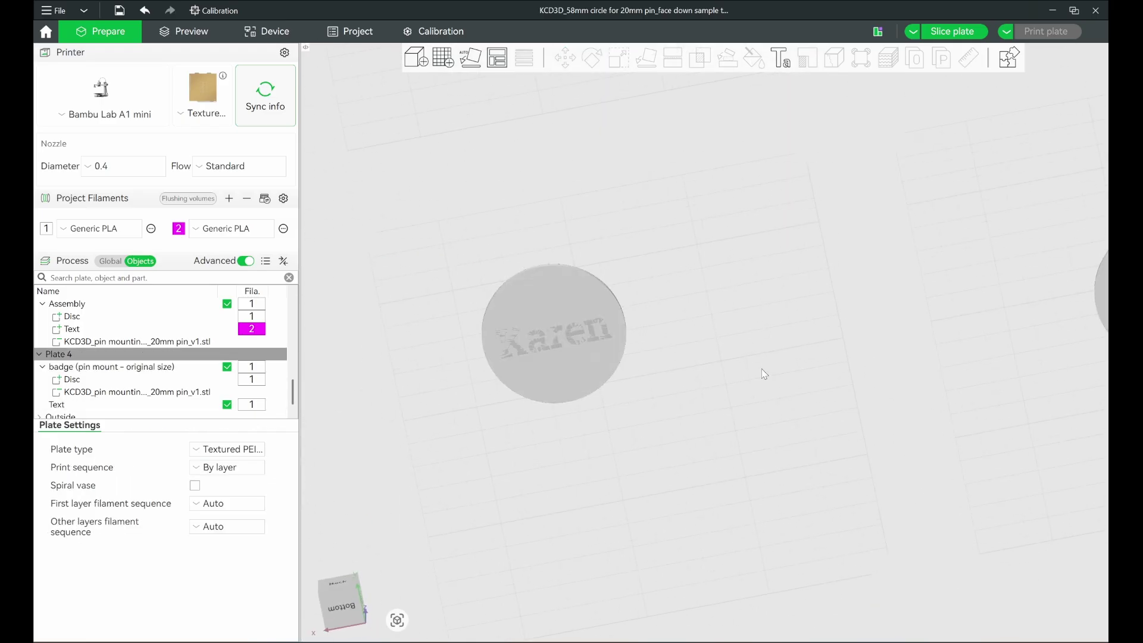
click(81, 405)
click(258, 411)
click(253, 428)
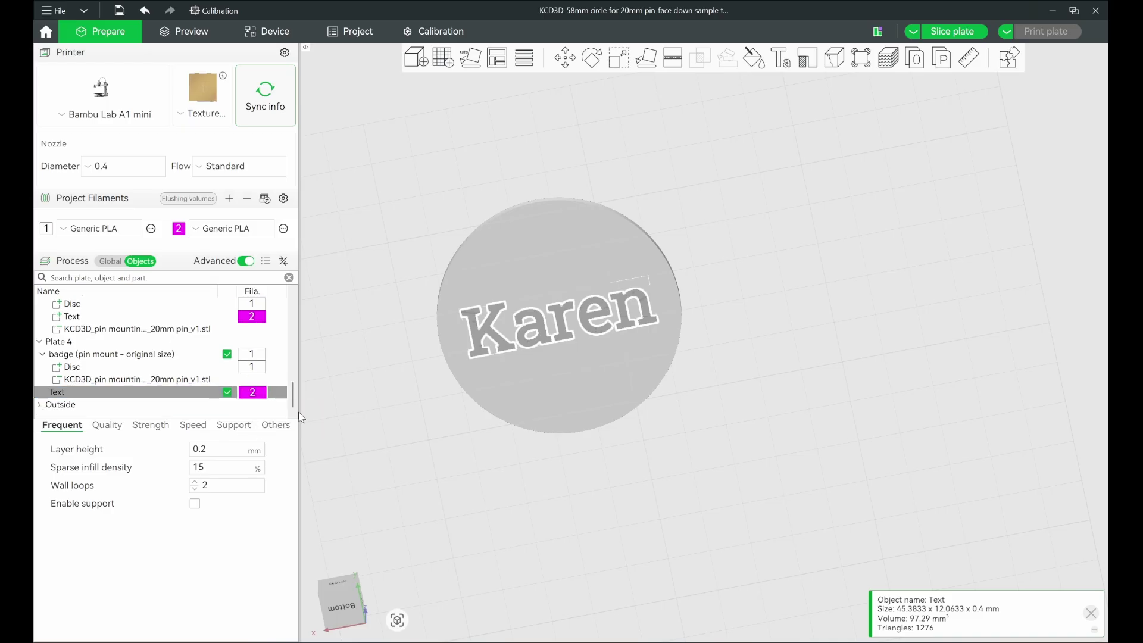
click(382, 398)
click(254, 393)
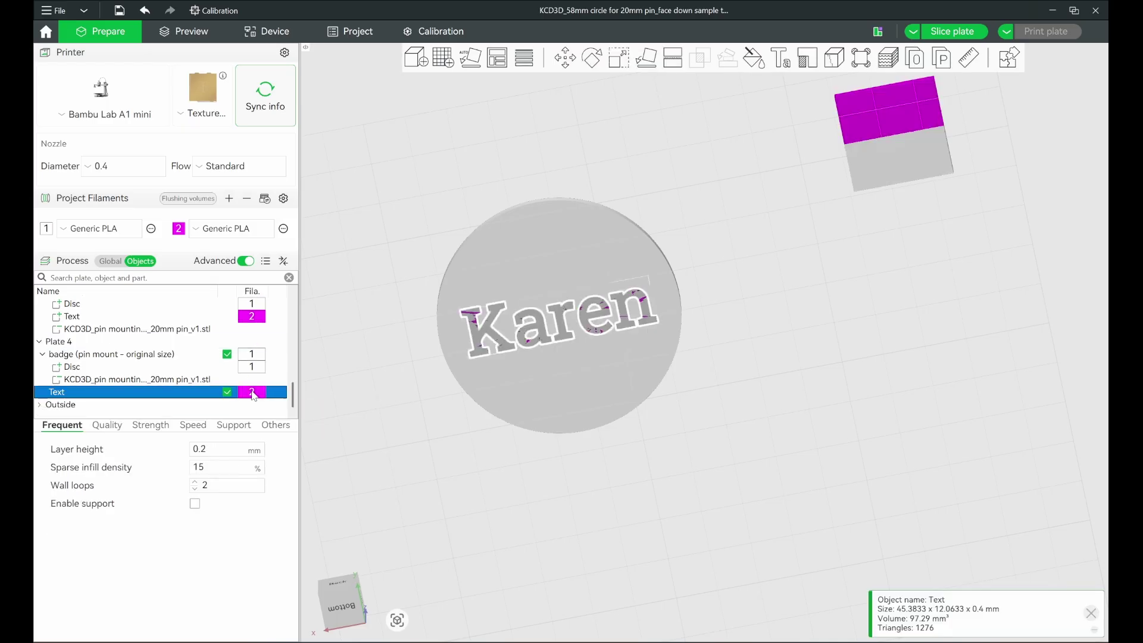
click(254, 394)
click(265, 402)
click(255, 420)
Select the badge and the name text on plate 4 and combine them into one assembly, checking the result from above
click(479, 367)
drag(479, 367, 741, 288)
scroll(742, 288, down, 4)
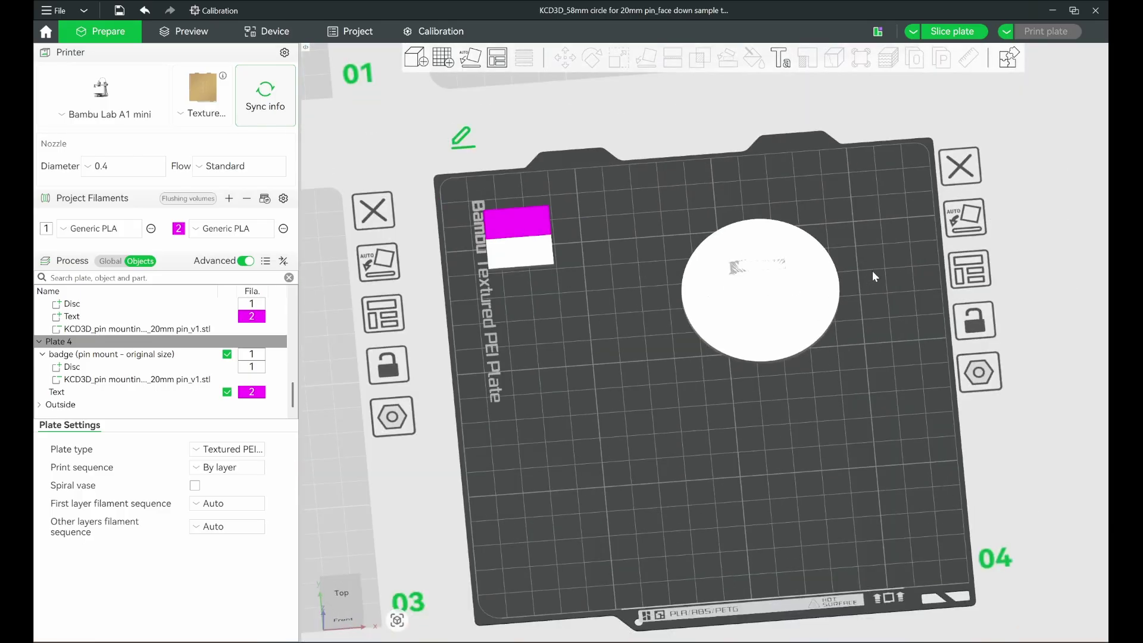
mouse_move(581, 441)
mouse_down()
mouse_move(675, 362)
mouse_move(587, 442)
mouse_up()
click(749, 280)
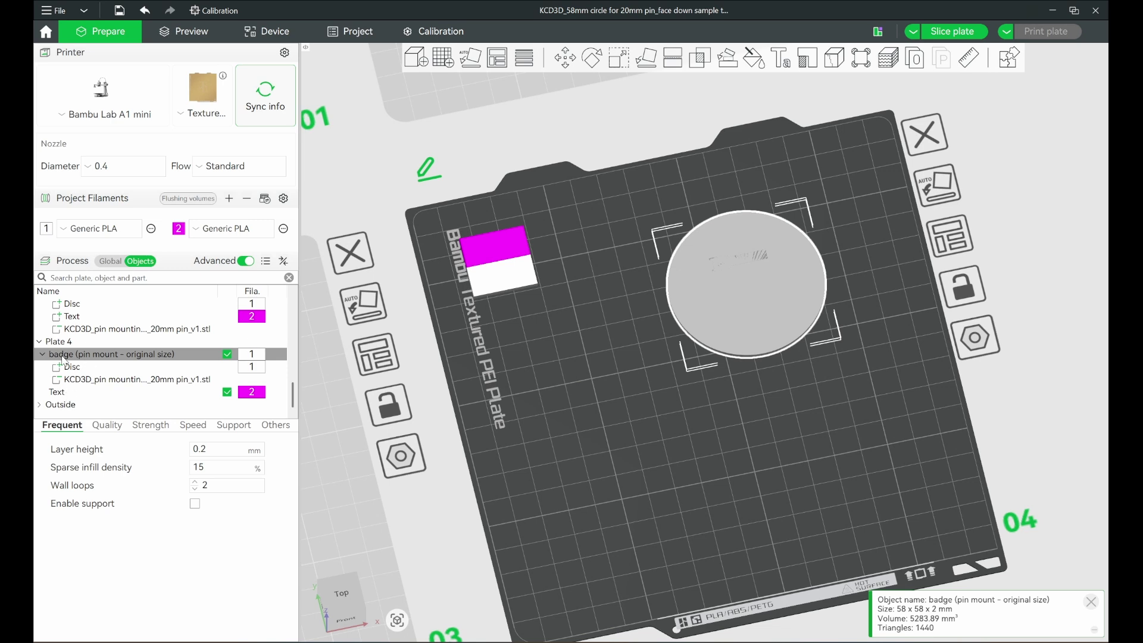
ctrl+click(61, 394)
right_click(64, 393)
click(94, 402)
click(476, 419)
click(740, 300)
drag(712, 333, 688, 395)
mouse_move(625, 503)
mouse_down()
mouse_move(689, 422)
mouse_move(618, 498)
mouse_up()
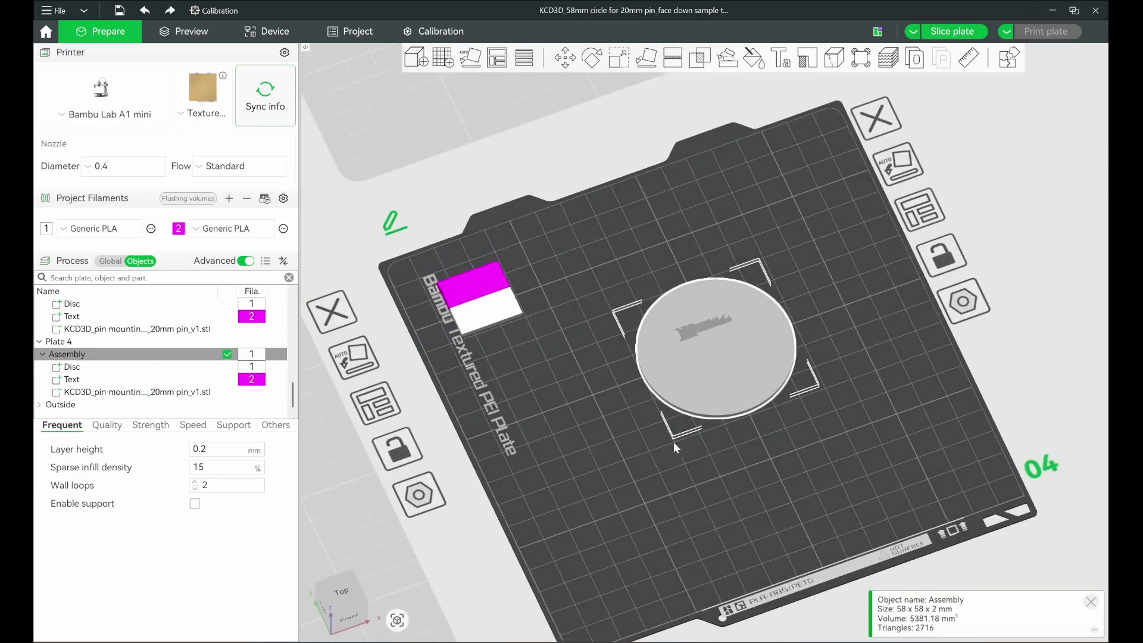
Slice plate 4 and step through the preview from the first to the last layer, examining the mirrored name and the pin slot
click(951, 31)
drag(1105, 138, 1093, 557)
scroll(734, 316, up, 5)
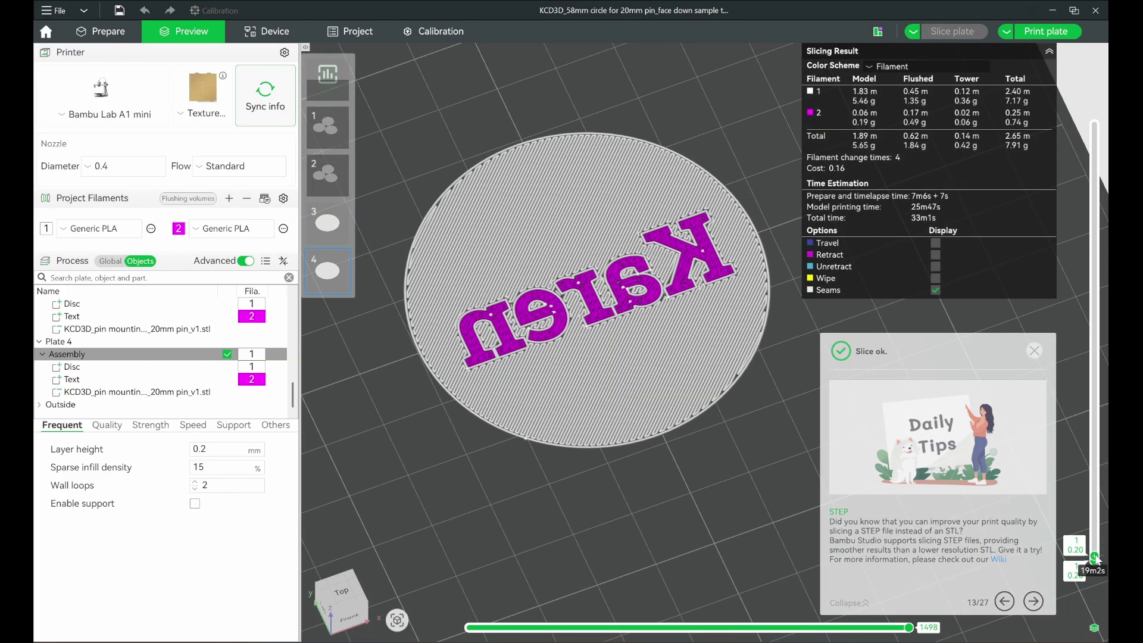
scroll(1095, 540, up, 1)
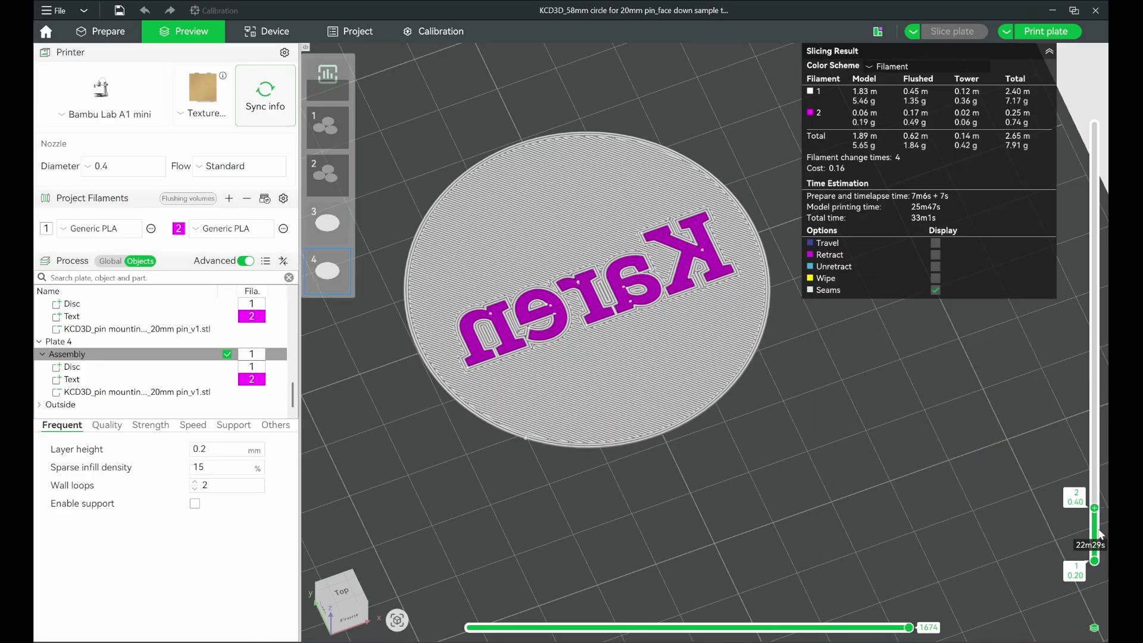
scroll(1100, 533, up, 1)
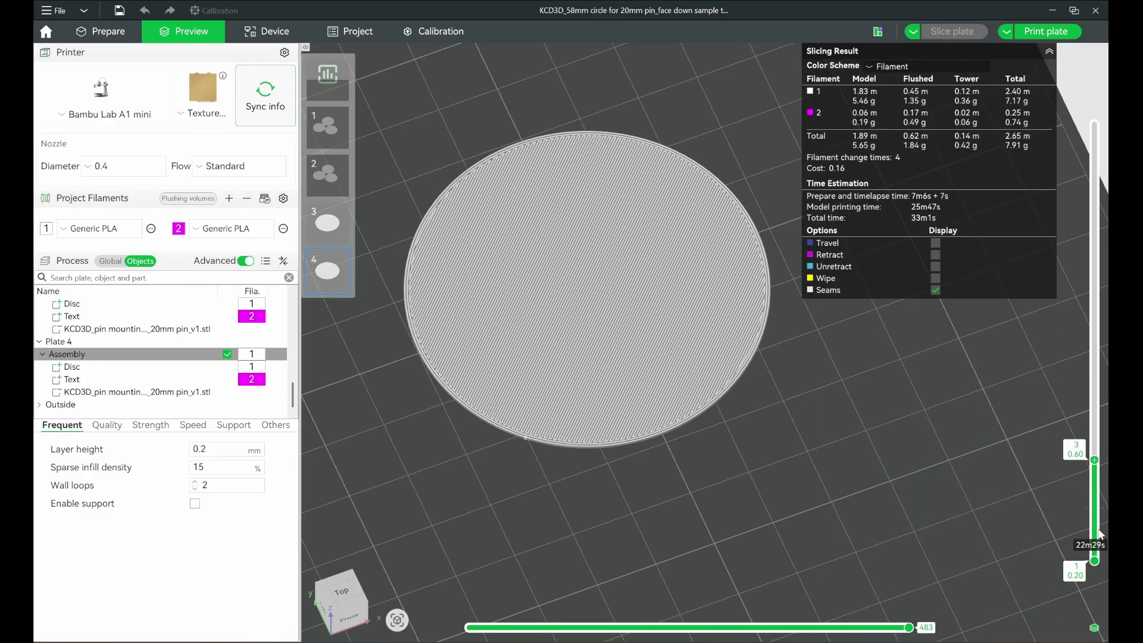
scroll(1098, 524, up, 7)
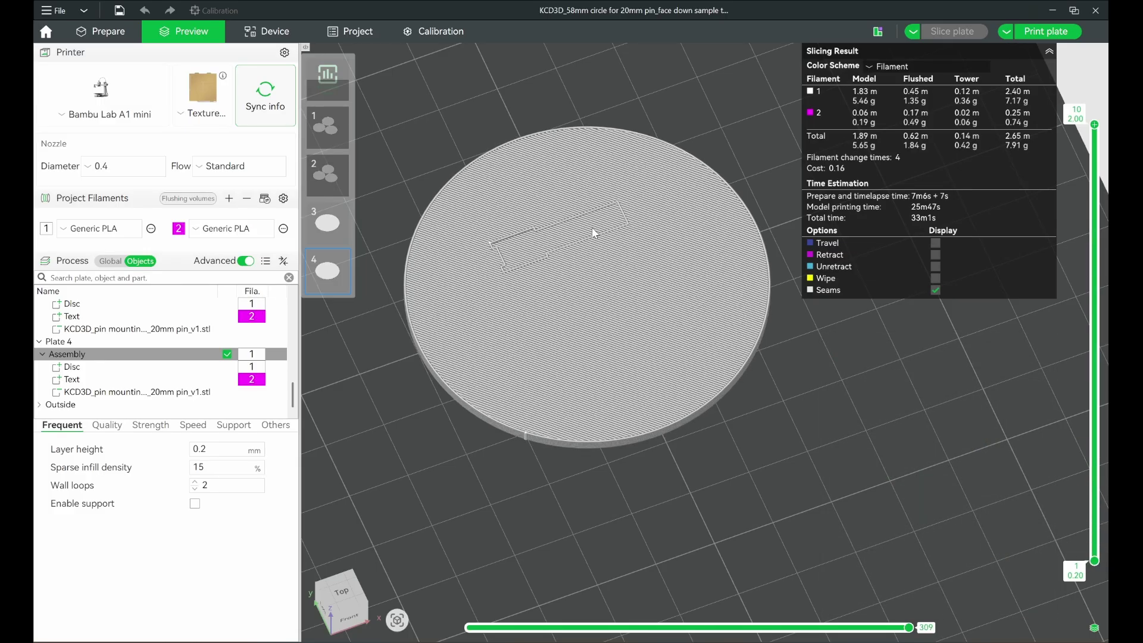
drag(702, 457, 474, 331)
drag(657, 429, 614, 469)
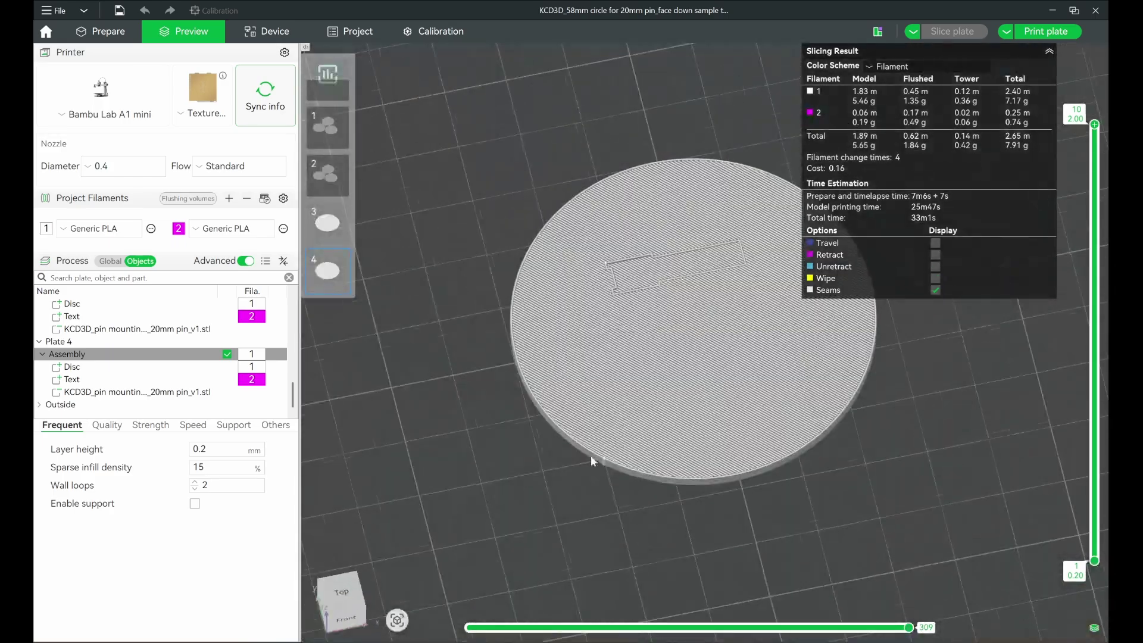
Scale the pin mounting slot part of the plate 4 assembly to 90% in Y
key(Tab)
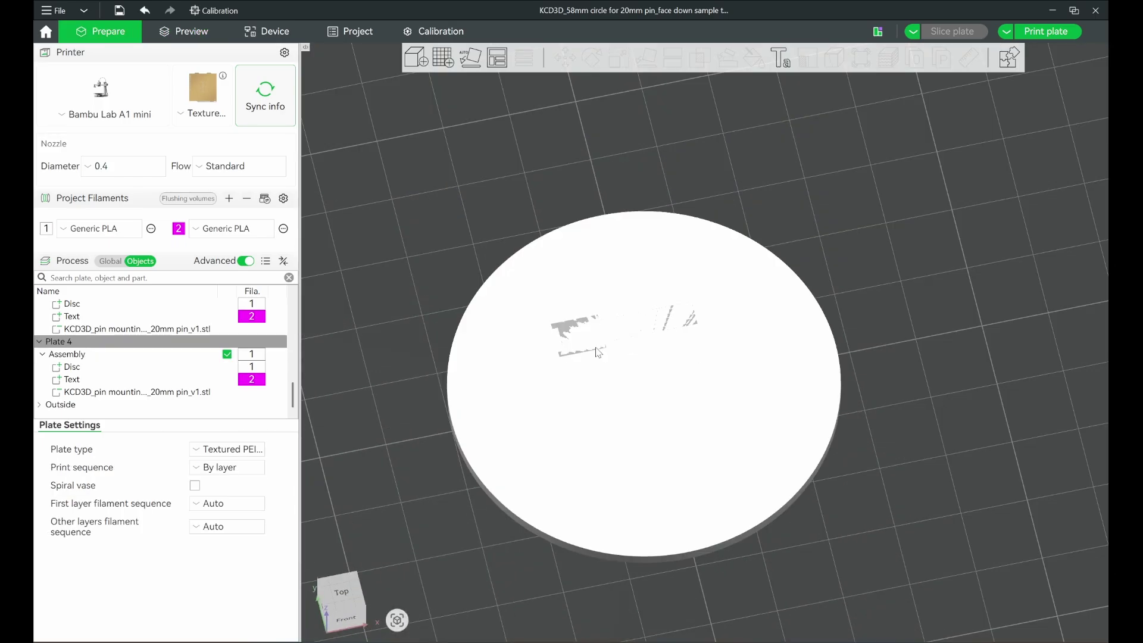
click(147, 393)
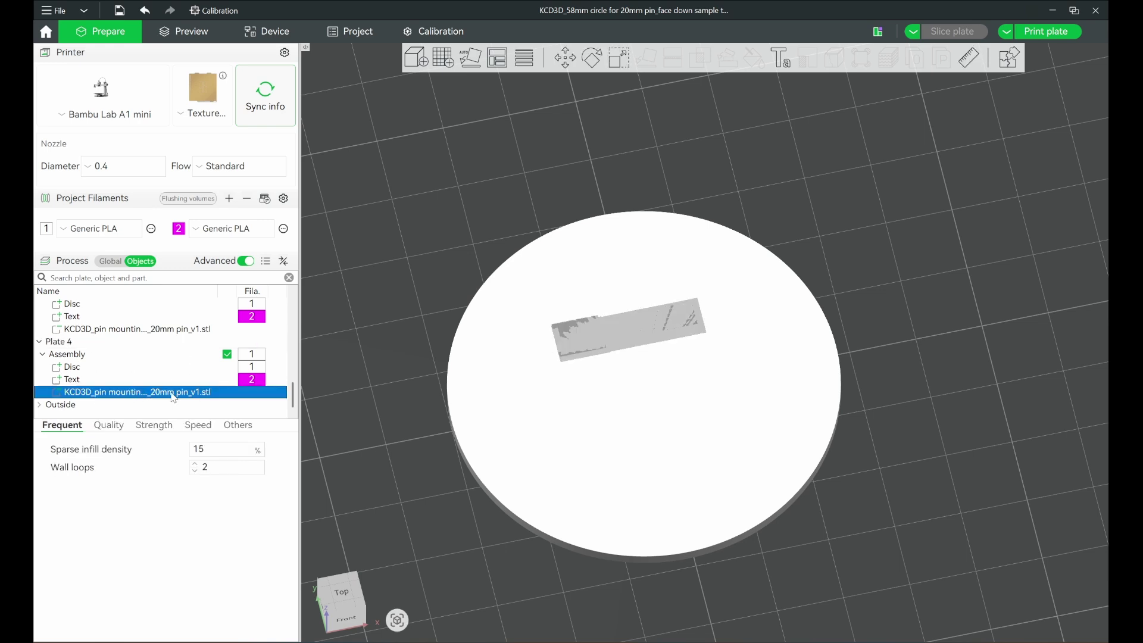
click(621, 62)
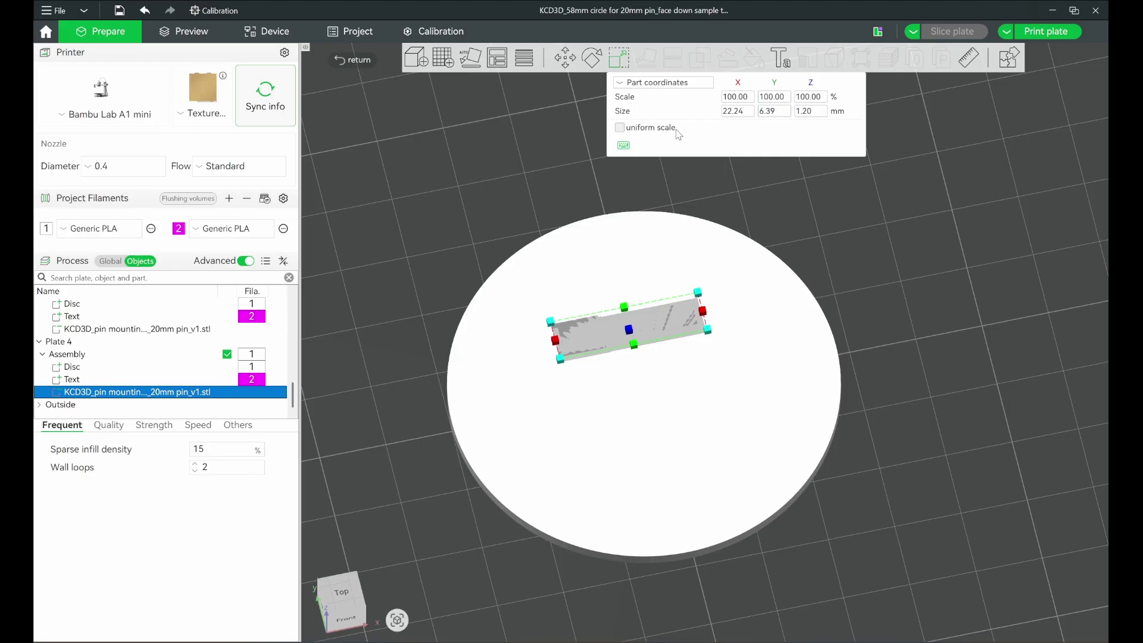
click(778, 98)
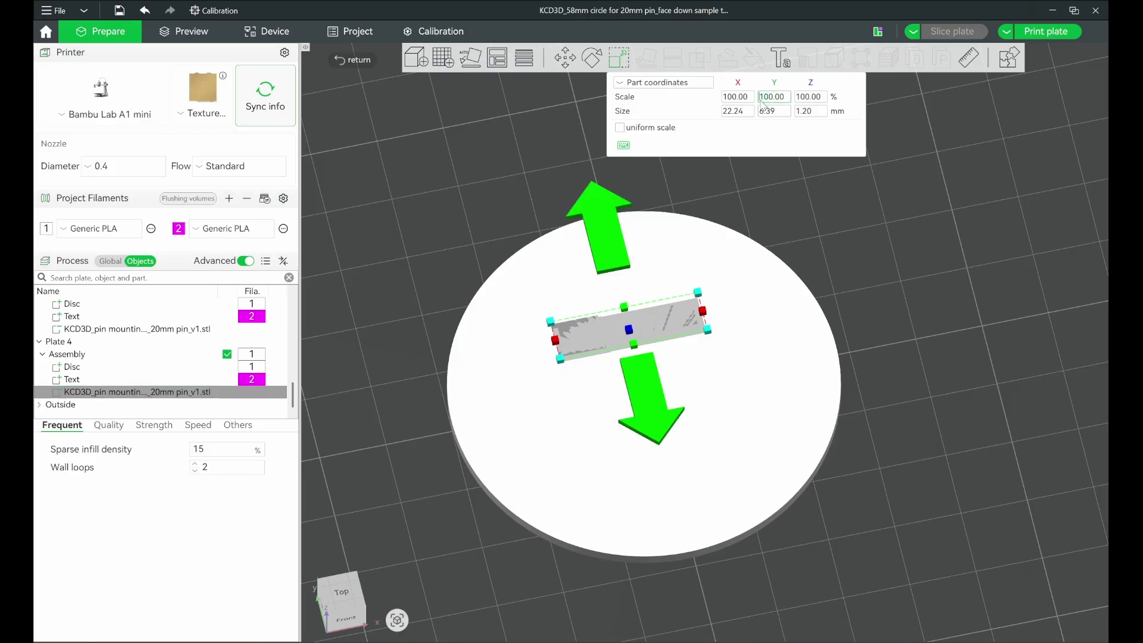
key(Return)
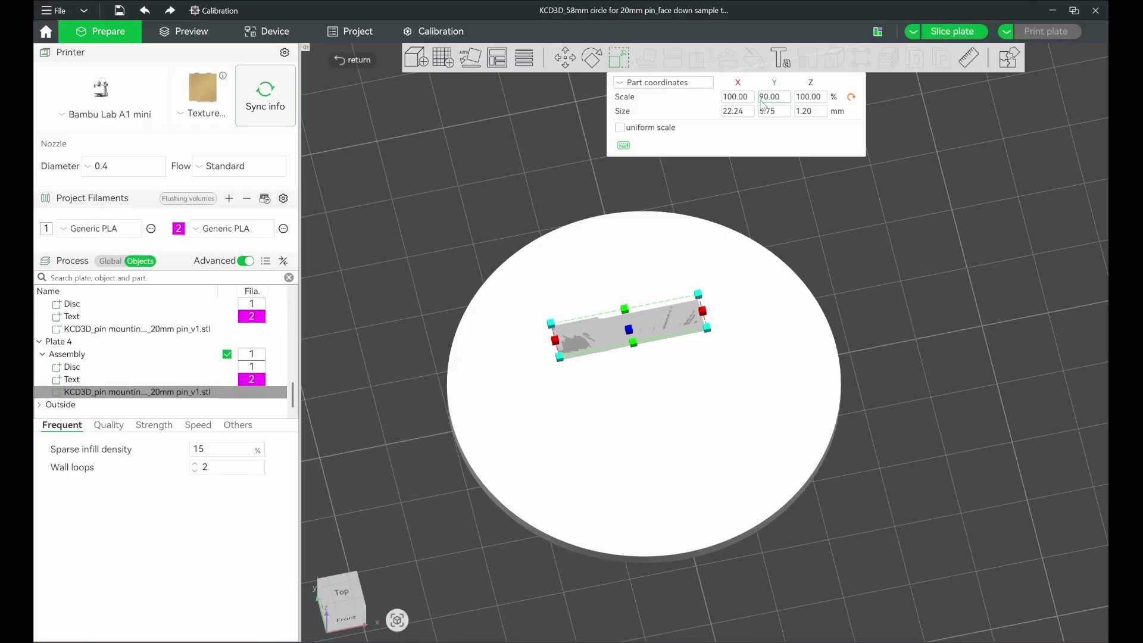
Reslice plate 4, color the preview by Line Type and examine the pin slot on the top layer
click(951, 31)
mouse_move(1094, 125)
mouse_down()
mouse_move(1094, 560)
mouse_move(1094, 124)
mouse_up()
click(941, 66)
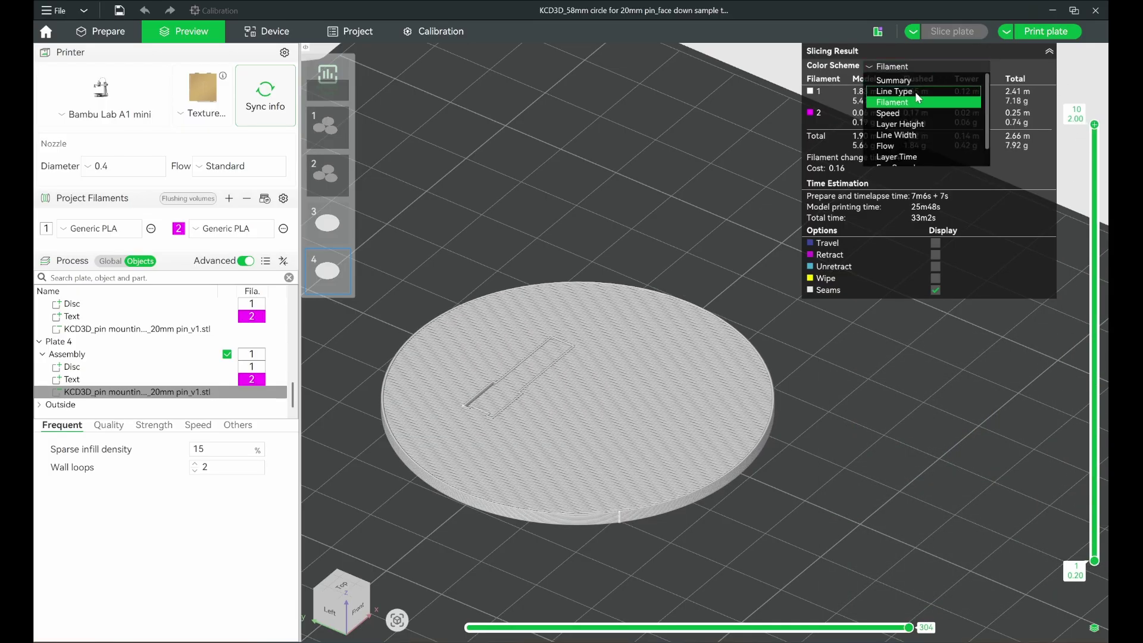
click(915, 92)
scroll(495, 413, up, 5)
mouse_move(1092, 129)
mouse_down()
mouse_move(1093, 544)
mouse_move(1094, 125)
mouse_up()
scroll(443, 376, down, 5)
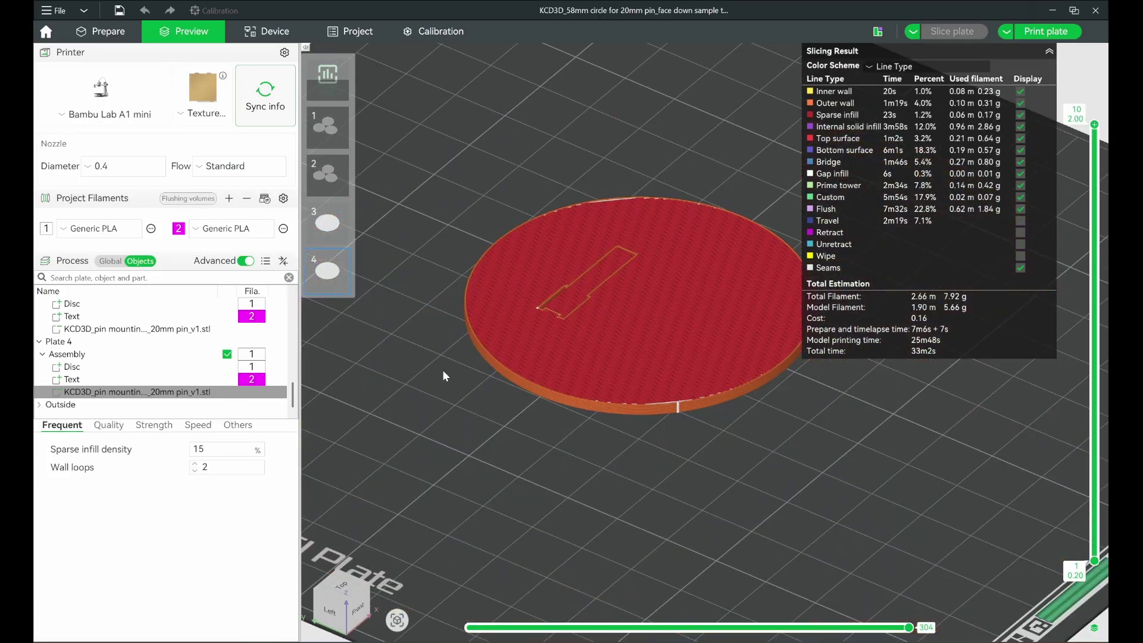
Show the global Quality settings and inspect the name's wall lines on the underside of the badge
click(110, 260)
scroll(290, 455, down, 10)
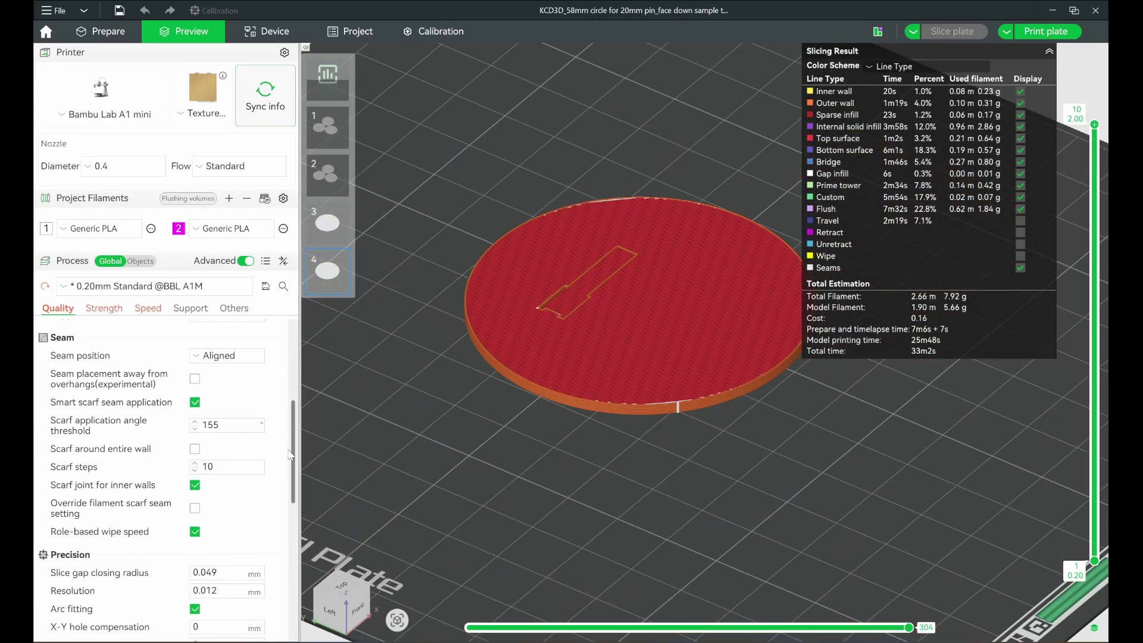
scroll(289, 455, down, 5)
key(2)
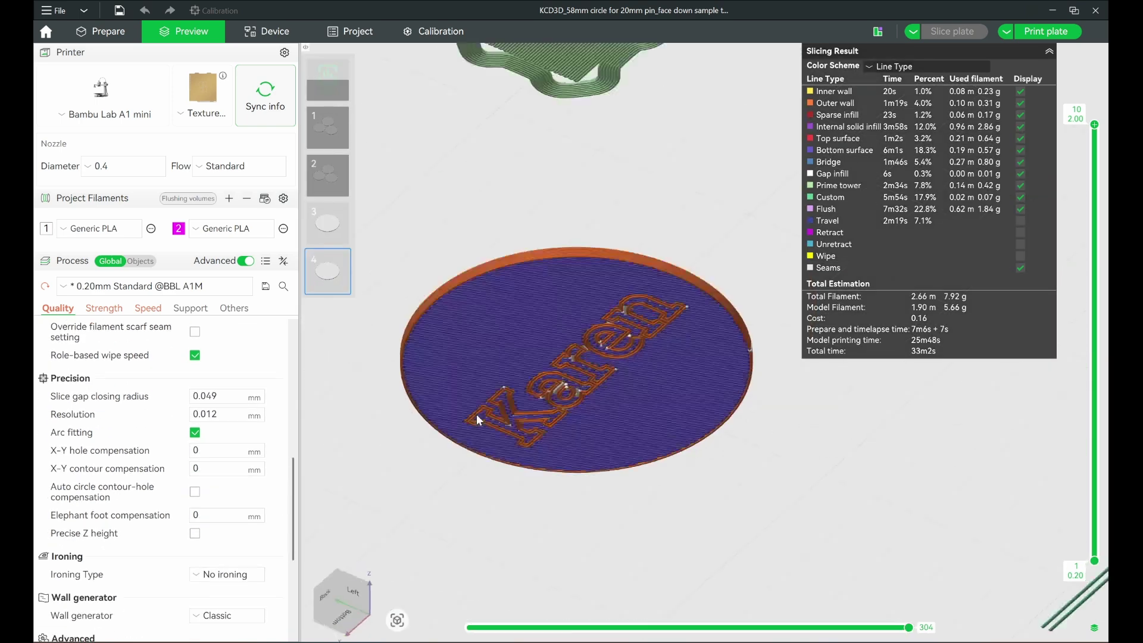
scroll(503, 388, up, 5)
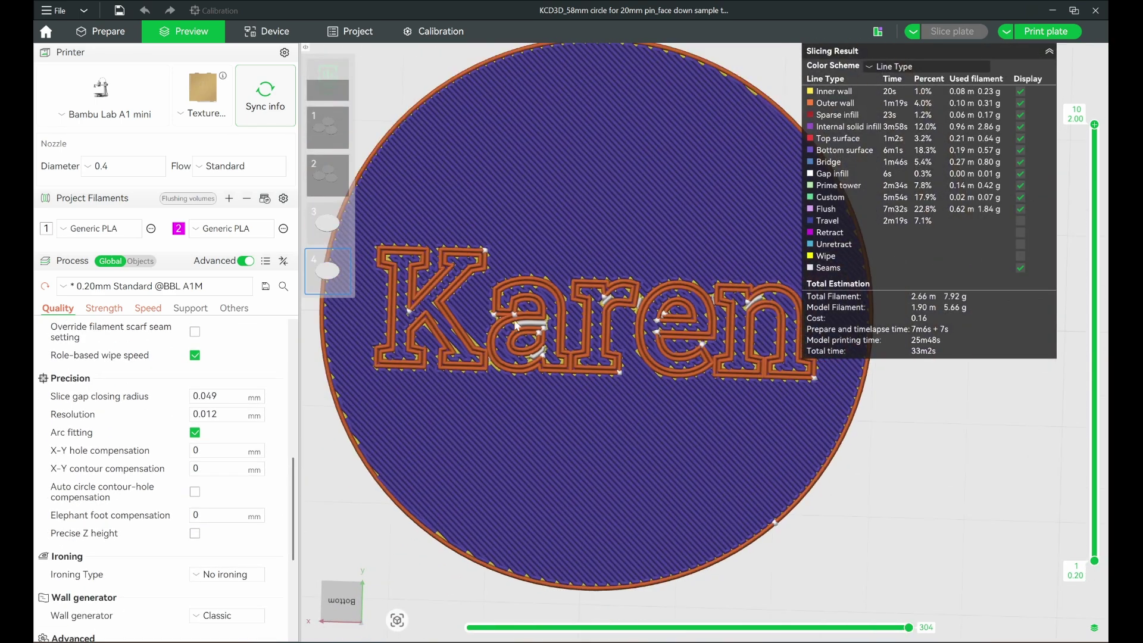
Color the preview by Filament and review the Only one wall on first layer setting, examining the badge from both sides
click(926, 66)
click(909, 101)
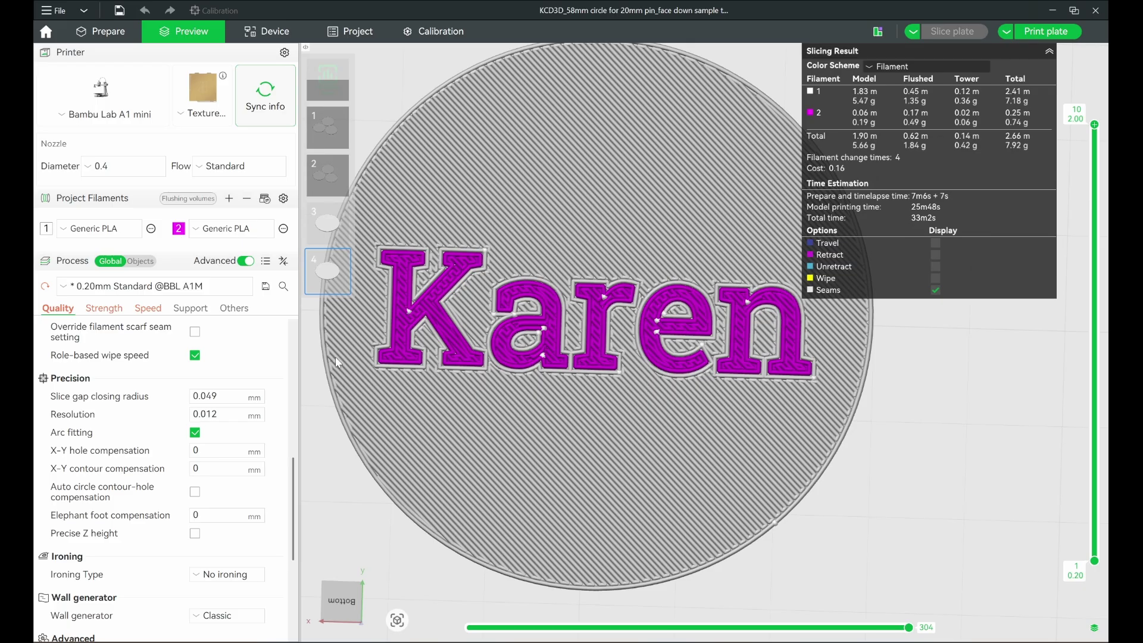
scroll(108, 535, down, 4)
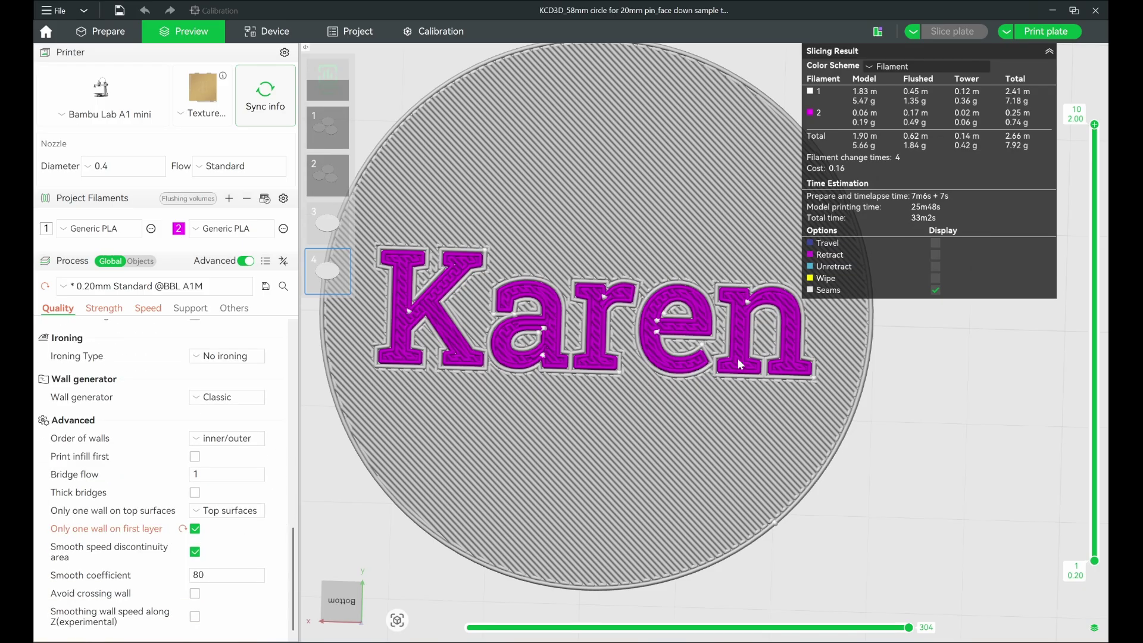
scroll(275, 498, up, 10)
drag(996, 359, 872, 462)
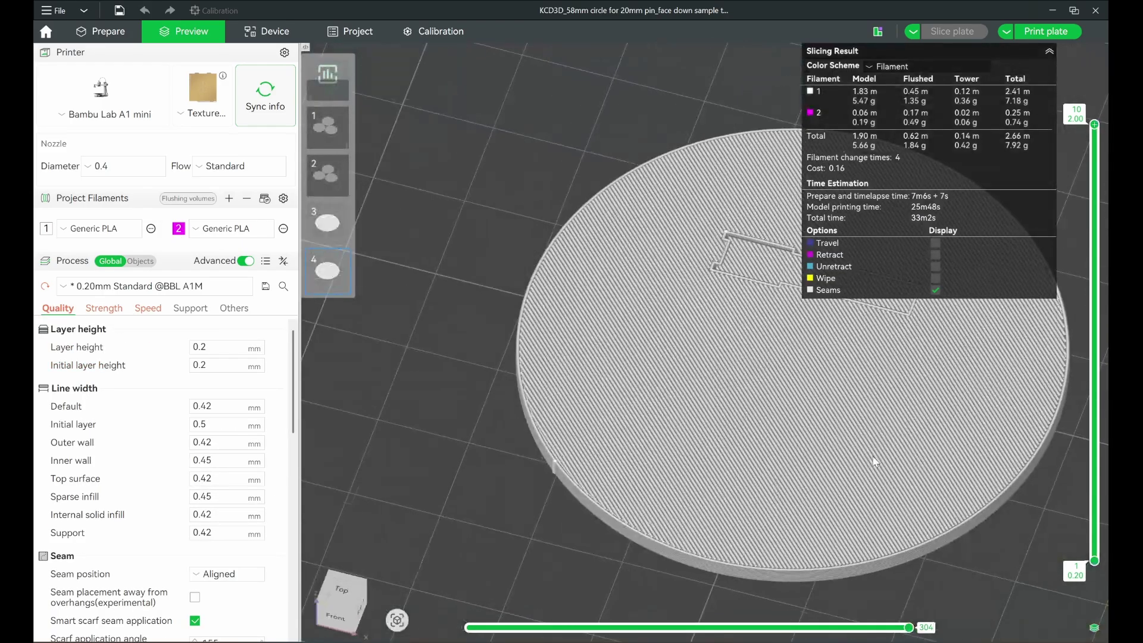
scroll(872, 461, down, 8)
right_drag(969, 463, 743, 461)
drag(919, 299, 892, 420)
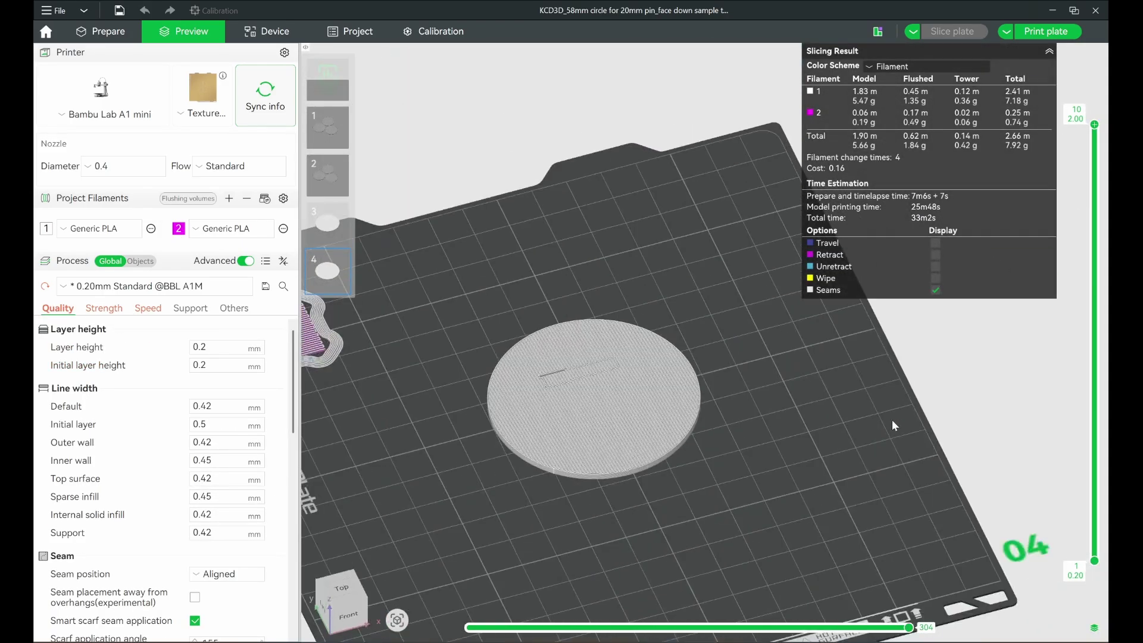
Leave the incompatible print job, switch the printer preset to Bambu Lab A1 and reslice plate 4
click(1045, 32)
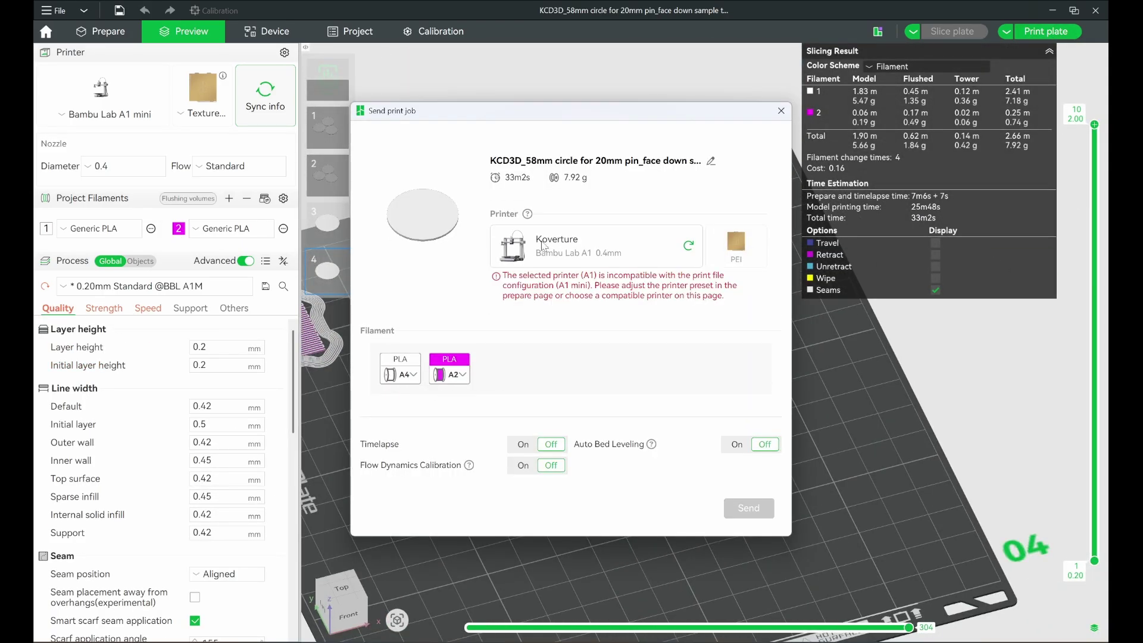
click(781, 110)
click(83, 104)
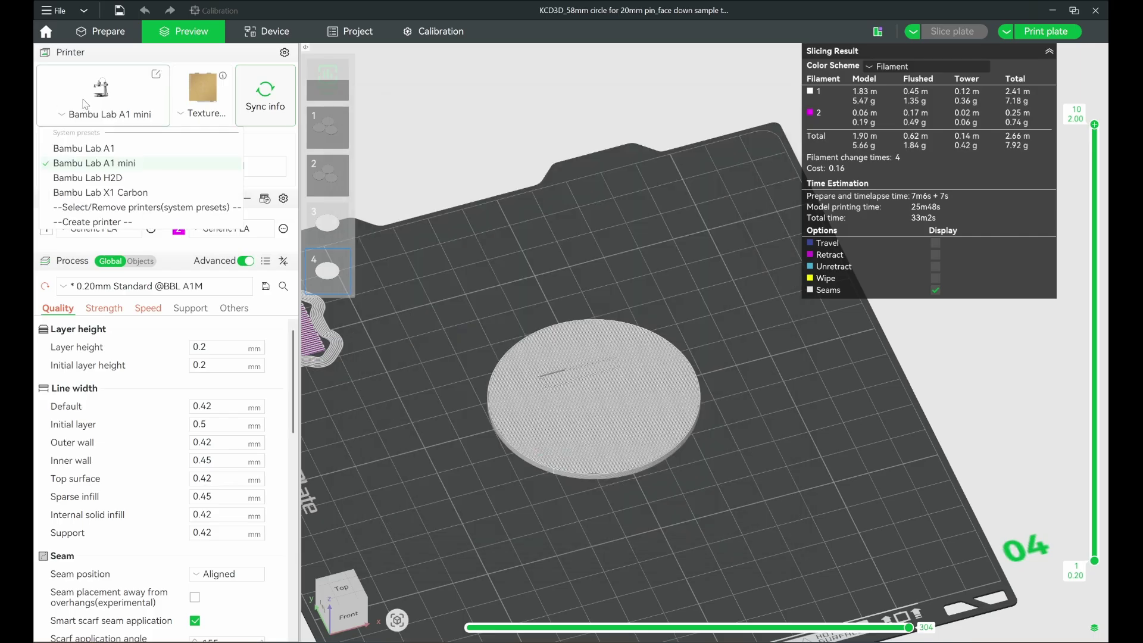
click(108, 149)
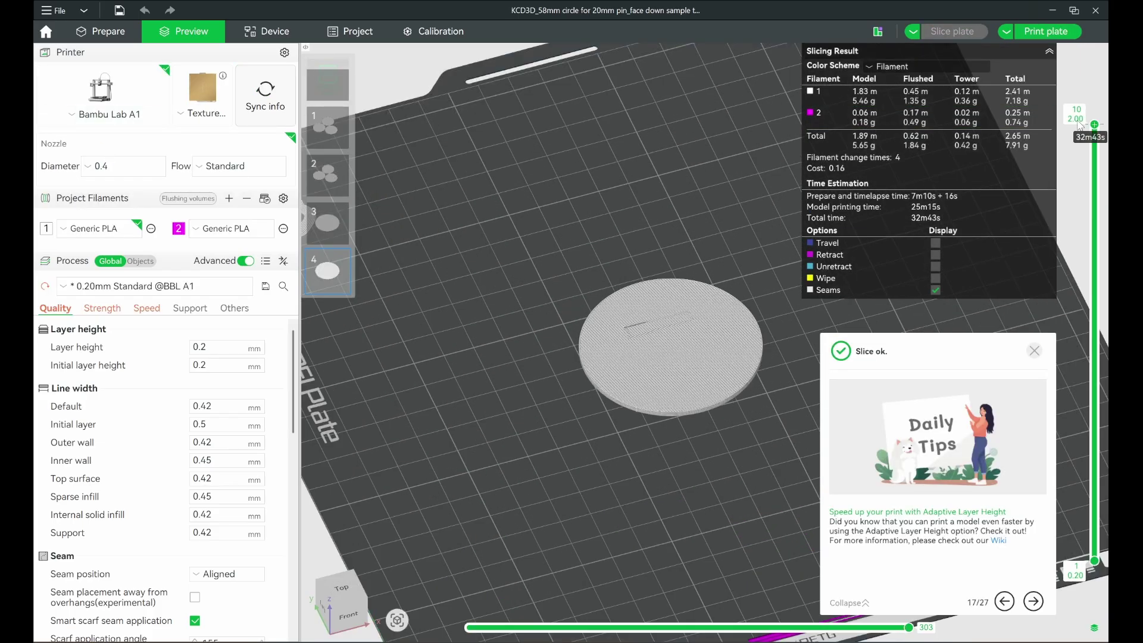
mouse_move(1093, 124)
mouse_down()
mouse_move(1095, 566)
mouse_move(1095, 117)
mouse_up()
drag(672, 235, 743, 132)
Check the AMS slot assigned to filament 1 and send the plate 4 print job to the printer
click(1045, 31)
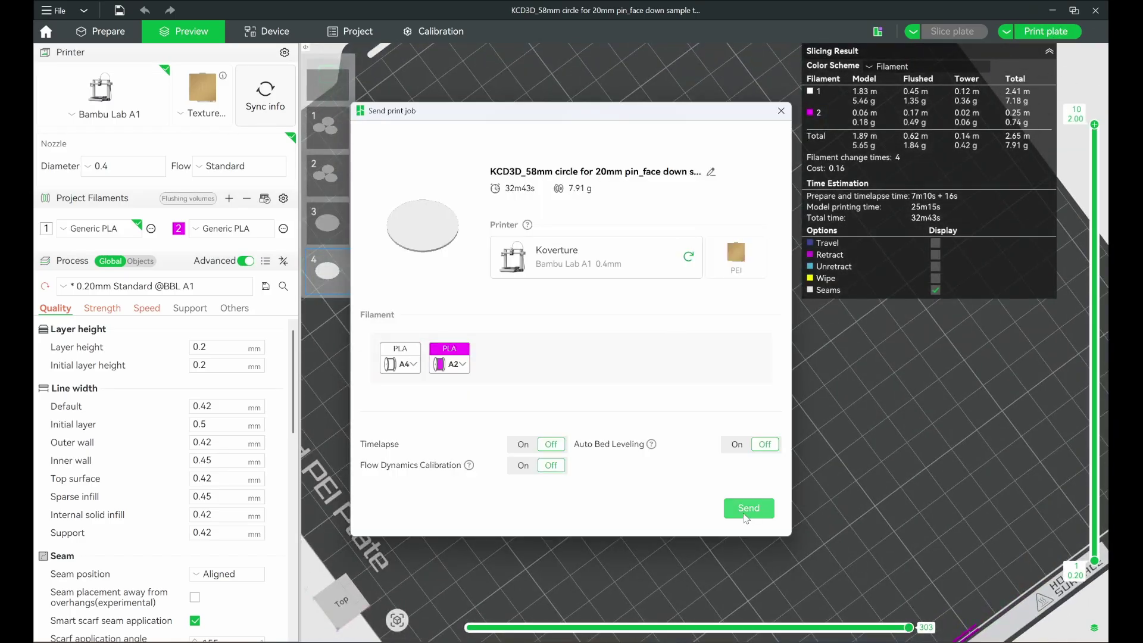
click(412, 365)
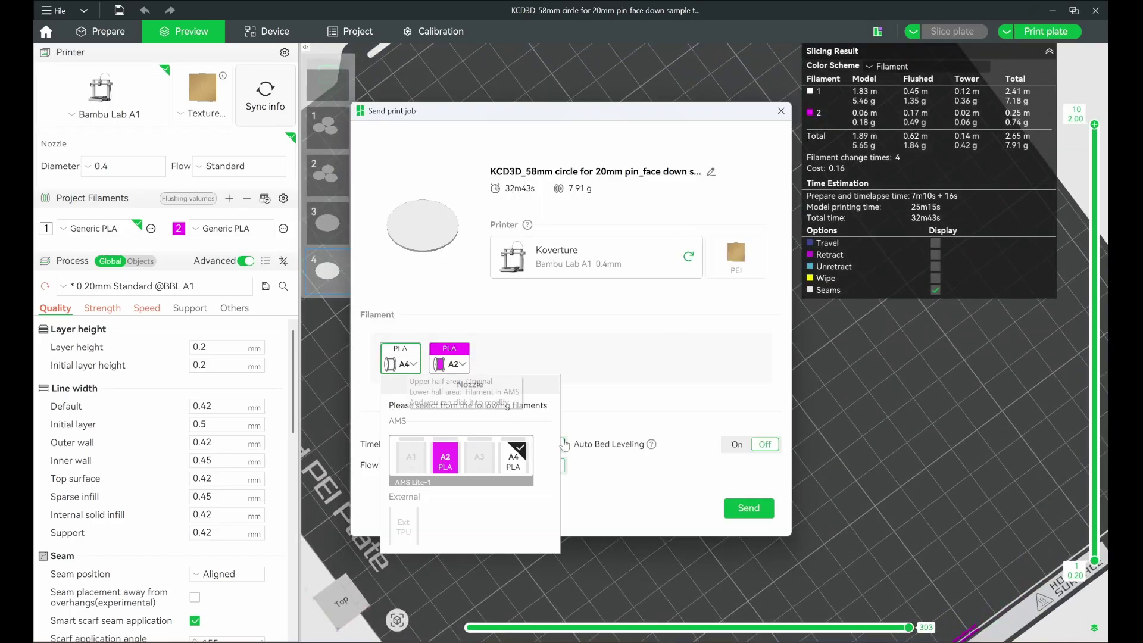
click(574, 365)
click(748, 508)
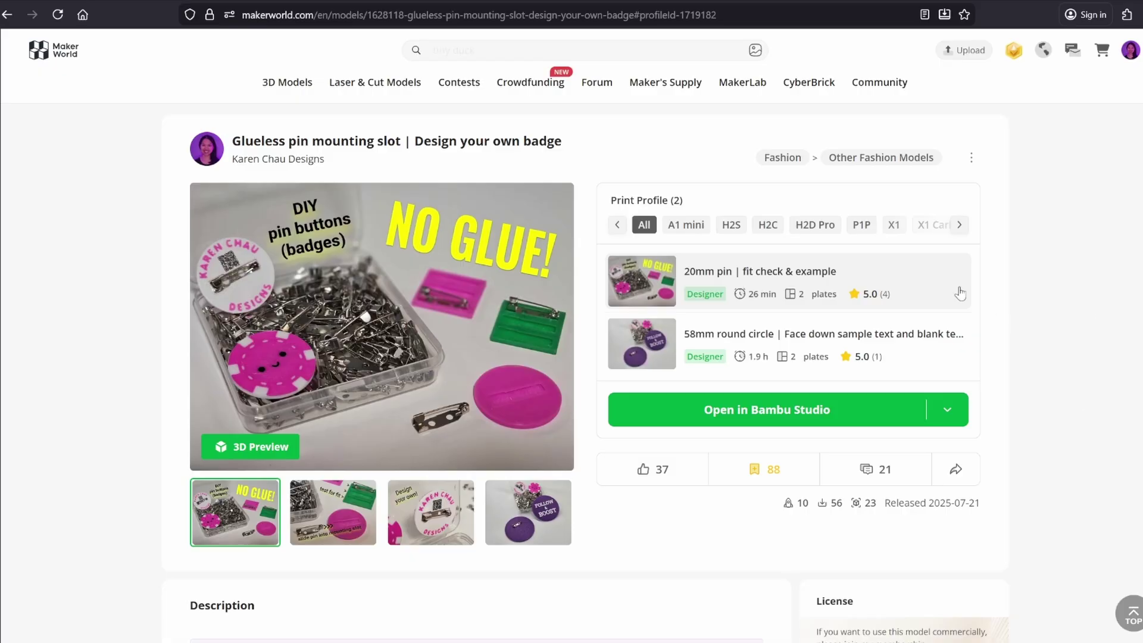
Open the MakerWorld profile "20mm pin | fit check & example" in Bambu Studio and copy "Pin mounting slots on top" onto a new plate 3
mouse_move(939, 286)
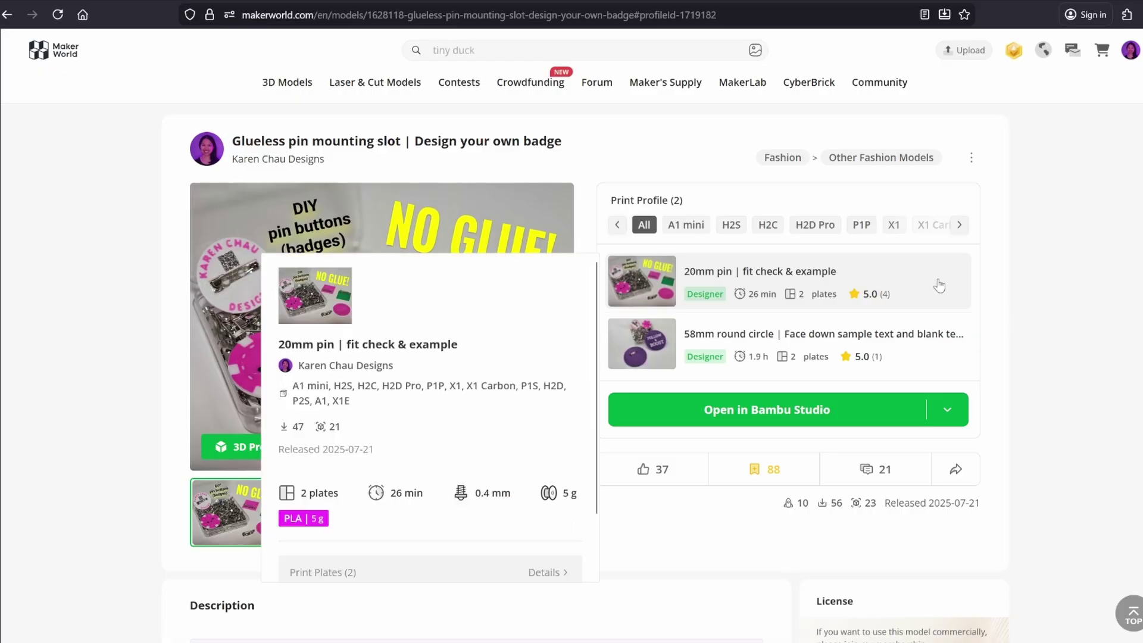
click(854, 413)
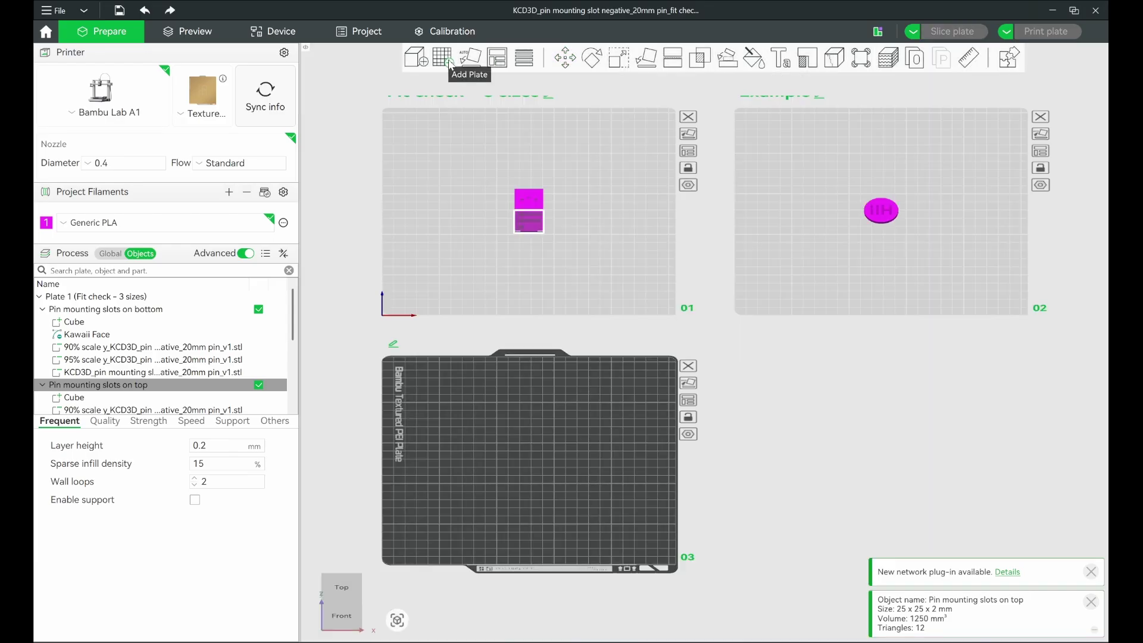
scroll(521, 470, up, 18)
right_drag(743, 508, 751, 404)
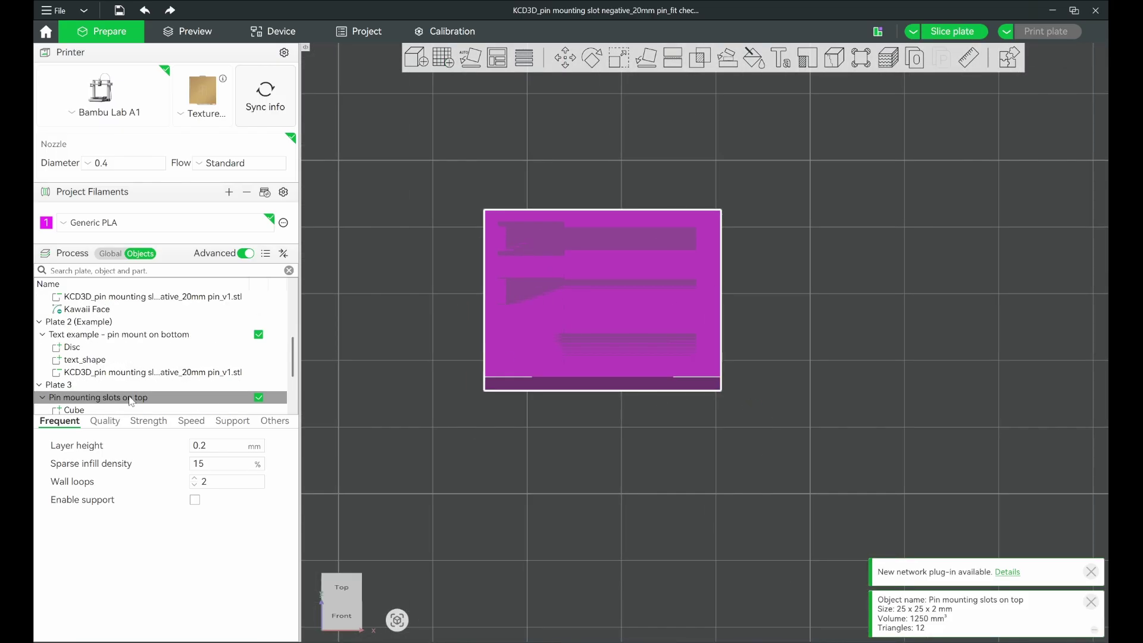
Set the X size of the cube in the plate 3 copy of "Pin mounting slots on top" to 50 mm
scroll(127, 400, down, 1)
click(107, 372)
scroll(107, 372, down, 1)
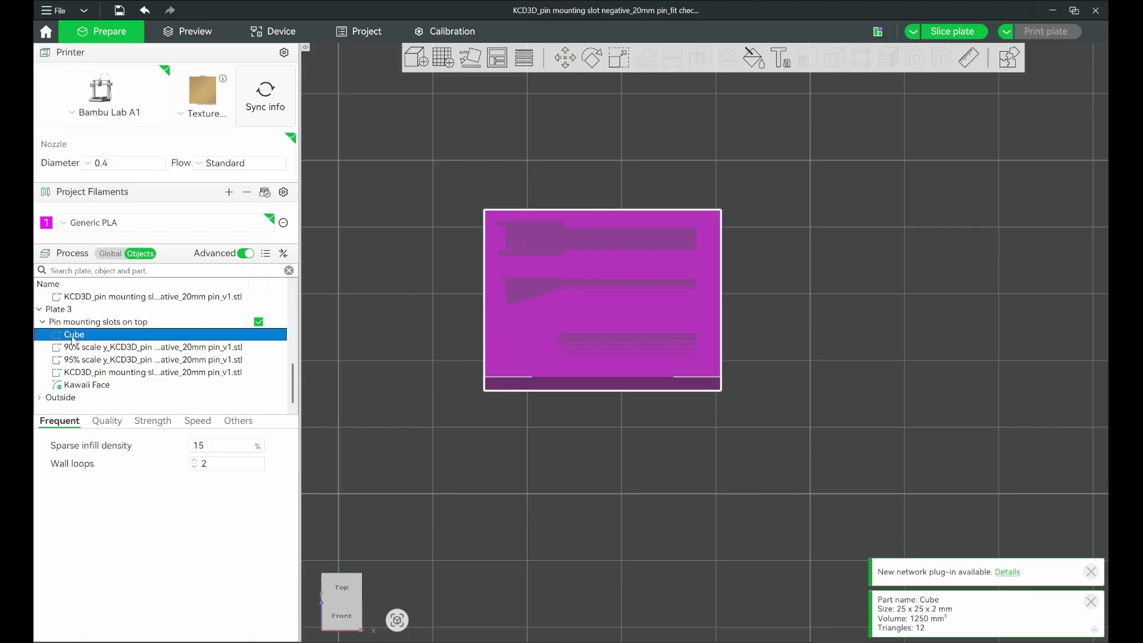
click(624, 61)
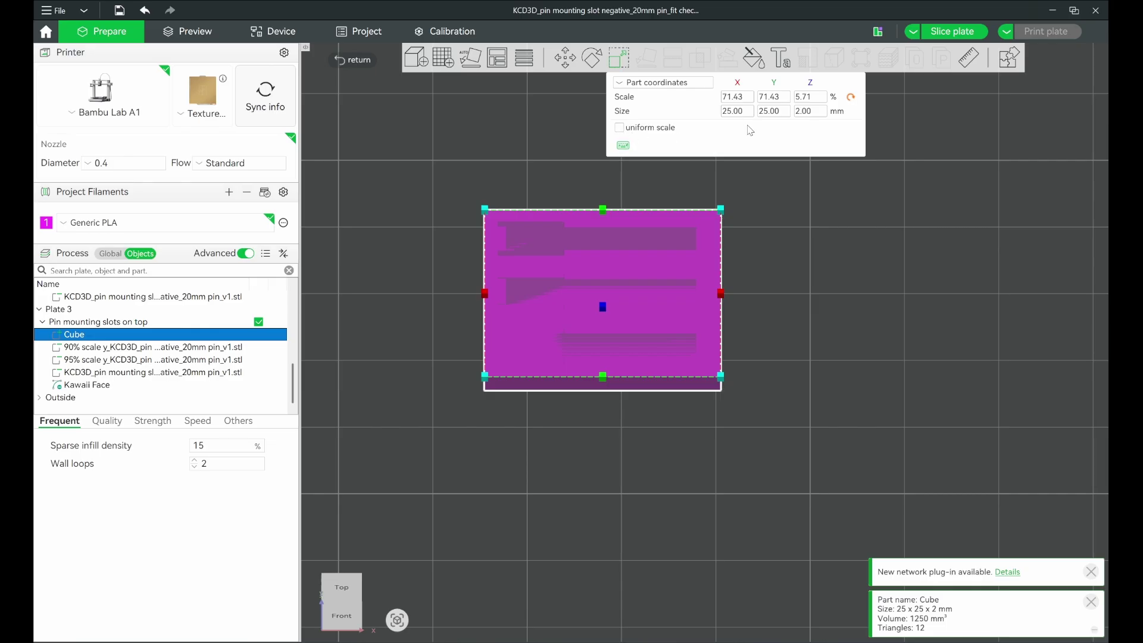
click(729, 114)
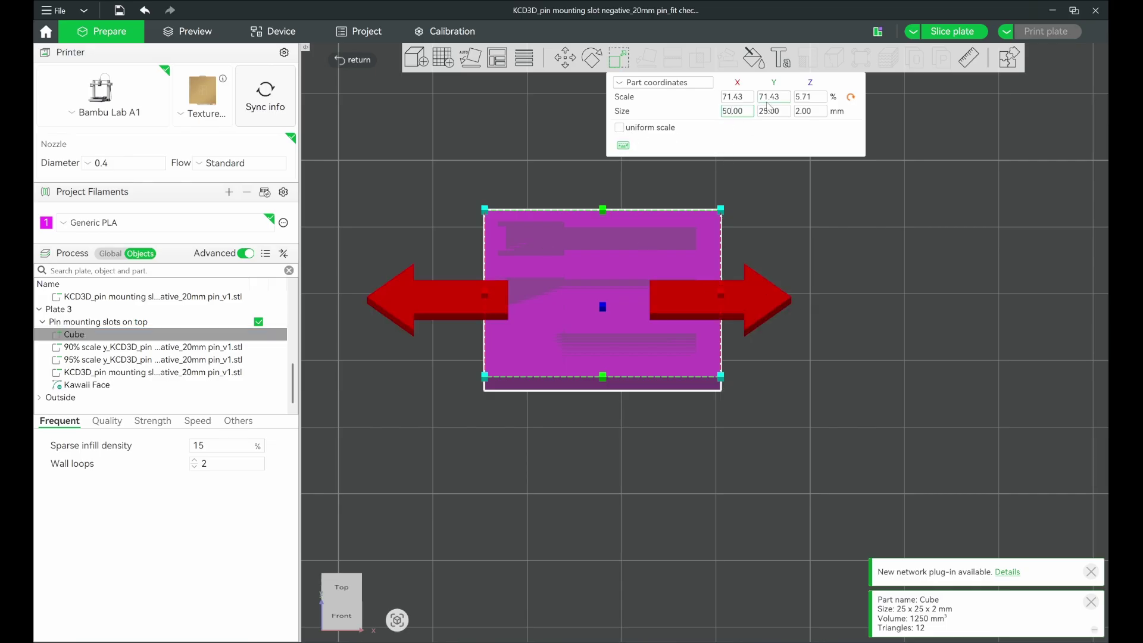
key(Return)
Set the X size of the 90% and 95% scale pin slot parts on plate 3 to 42.24 mm
click(96, 348)
click(730, 112)
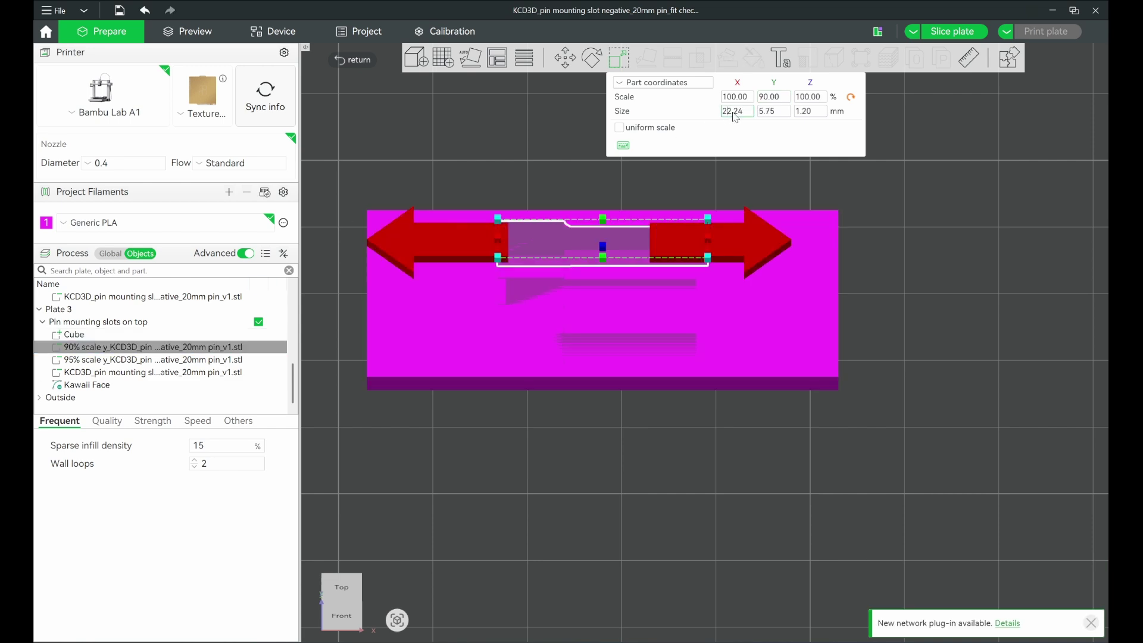
key(Return)
click(96, 360)
click(737, 112)
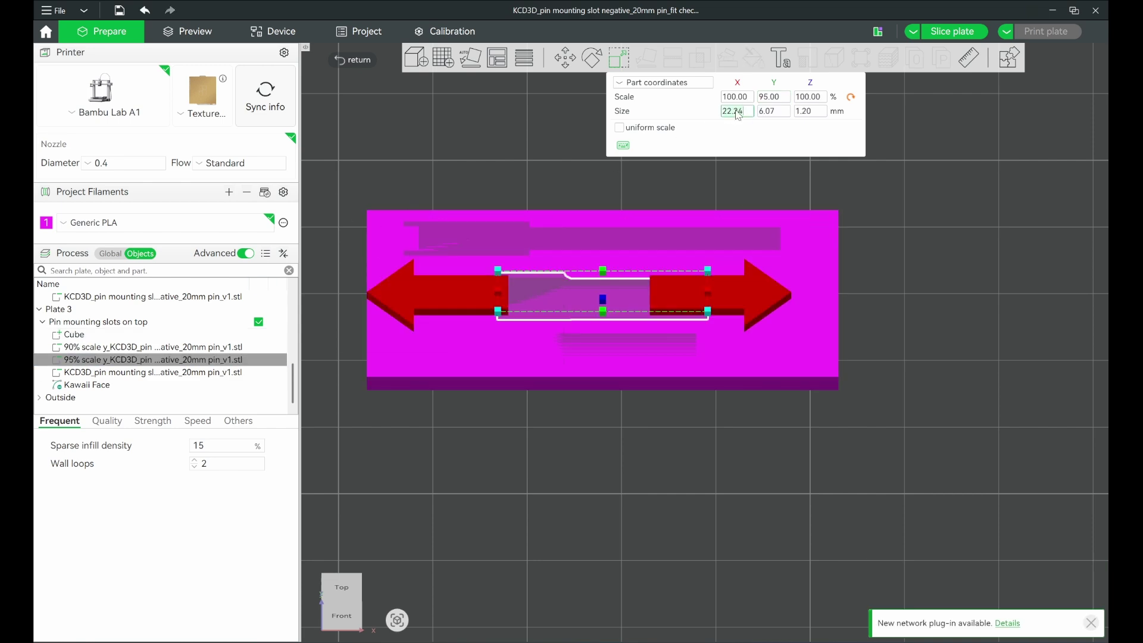
text(42.24)
key(Return)
Set the X size of the unscaled pin mounting slot part on plate 3 to 42.24 mm and finish scaling
click(96, 373)
click(749, 112)
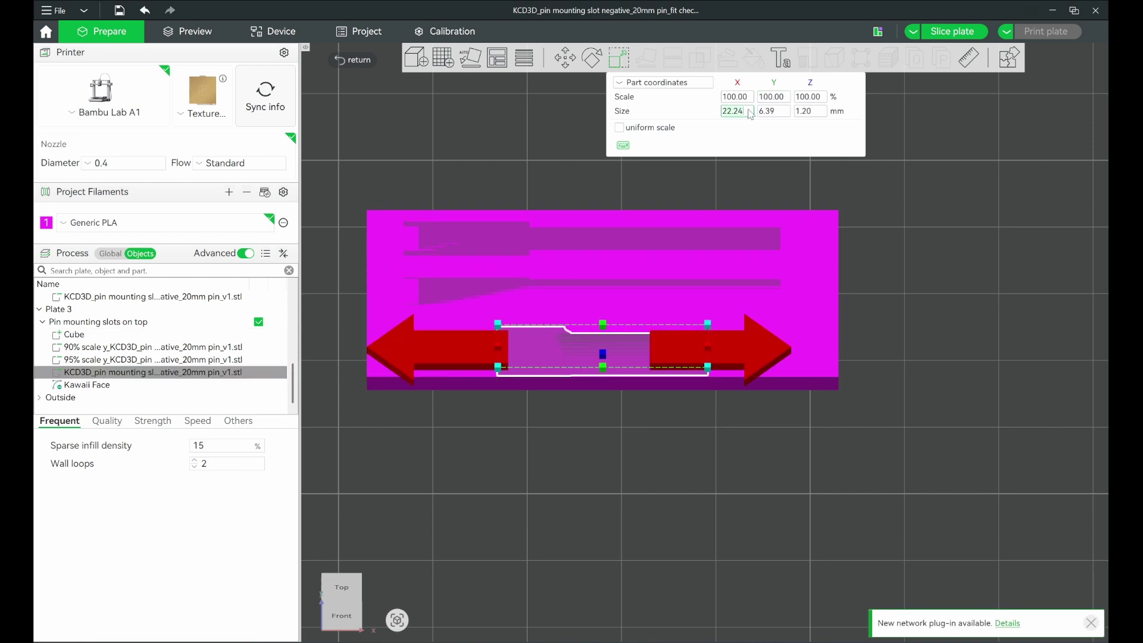
text(42.24)
key(Return)
key(Escape)
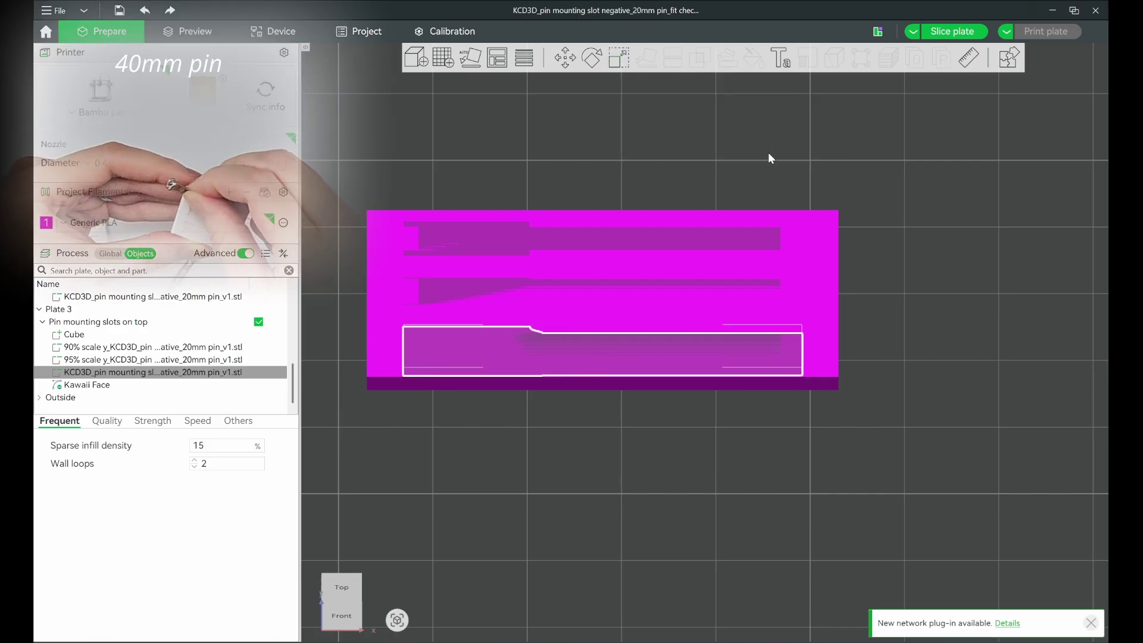
Slice plate 3 and prepare its print job with the PLA filament assigned to AMS slot A4
click(950, 33)
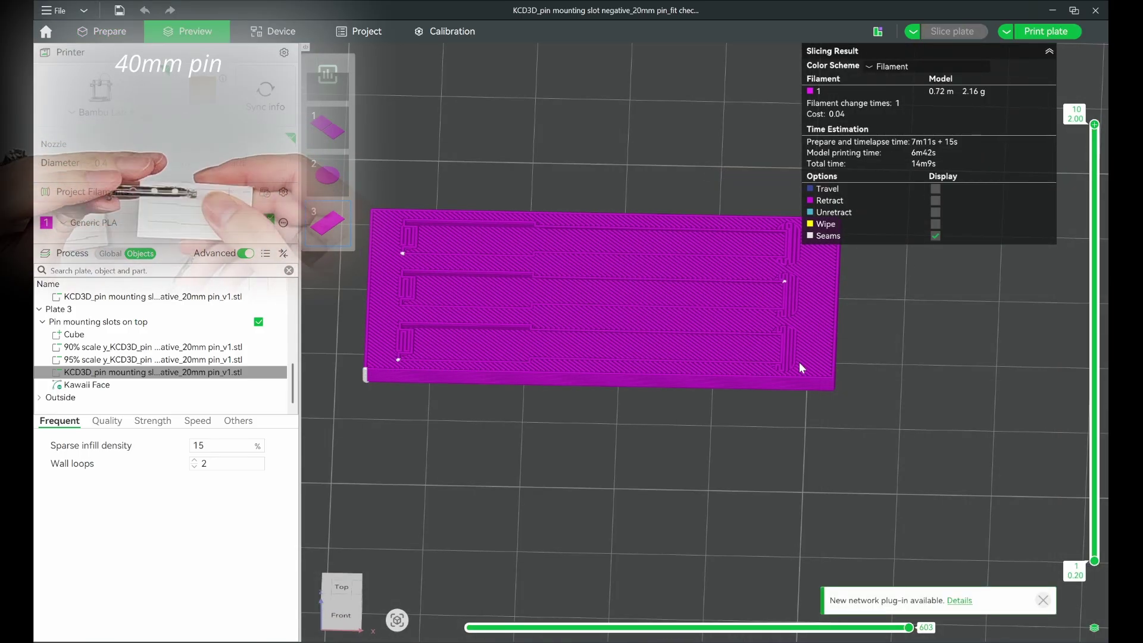
mouse_move(1094, 125)
mouse_down()
mouse_move(1093, 571)
mouse_move(1094, 125)
mouse_up()
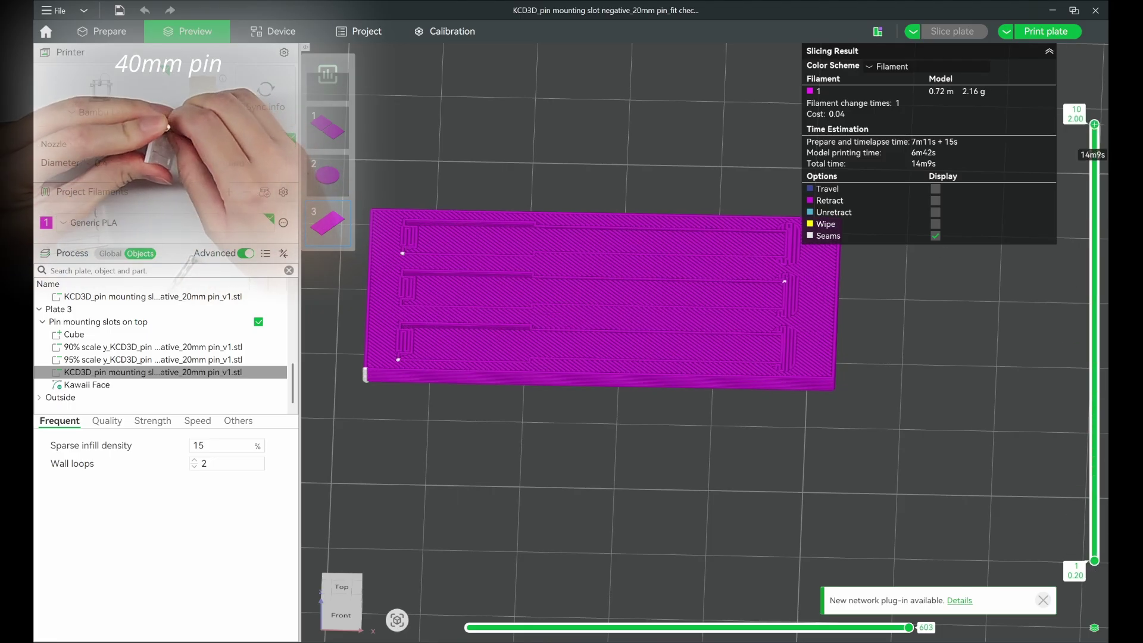
click(1058, 32)
click(400, 364)
click(512, 459)
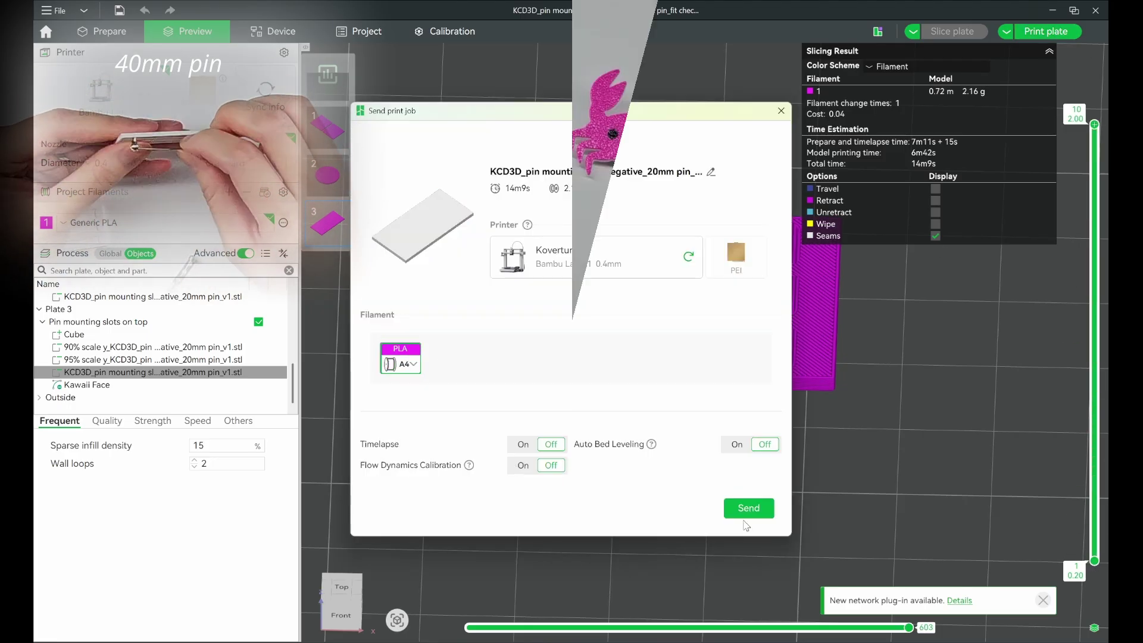